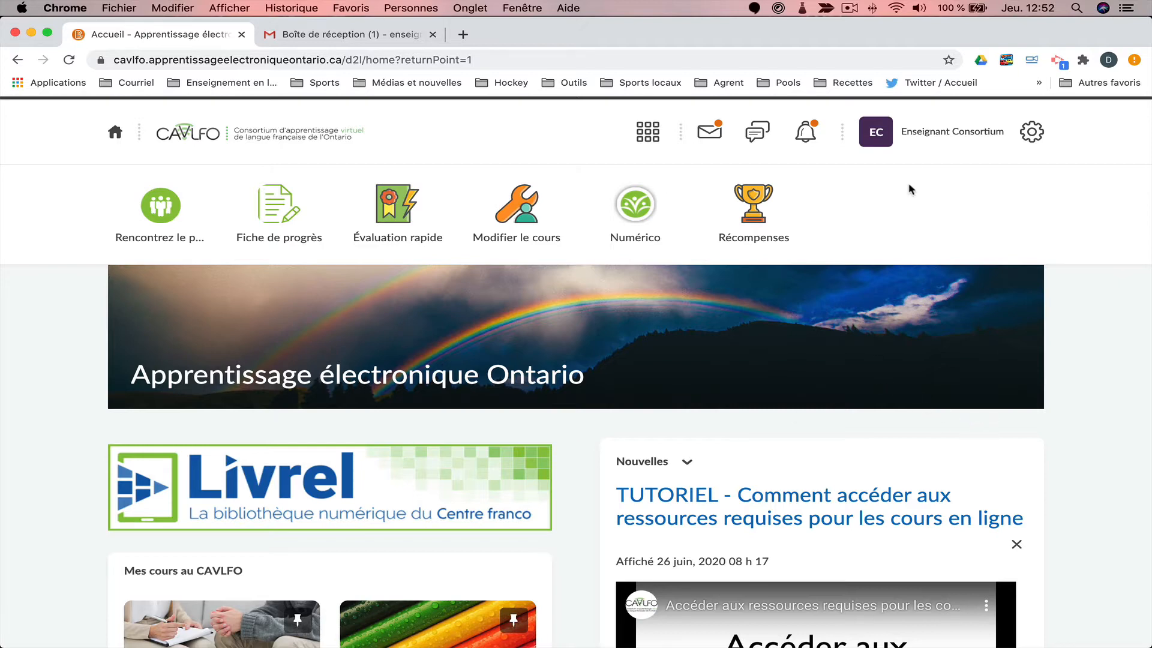
Go to the Courriel tab of Réglages du compte and begin changing the account email address.
{"action": "left_click", "coordinate": [909, 139]}
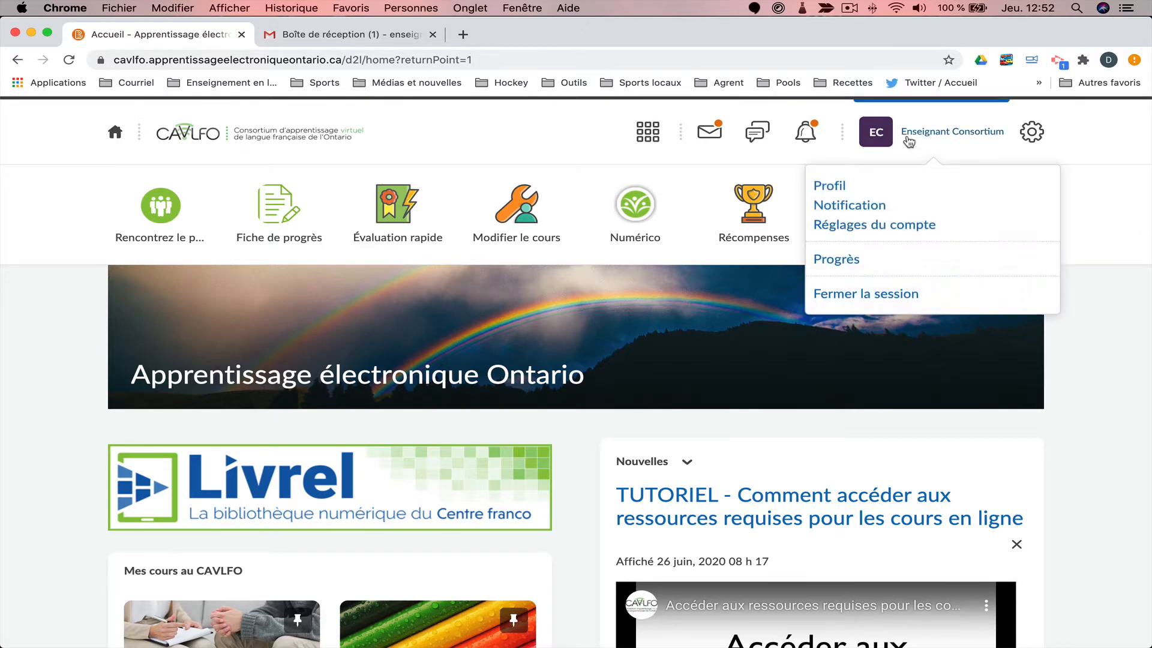
{"action": "left_click", "coordinate": [921, 226]}
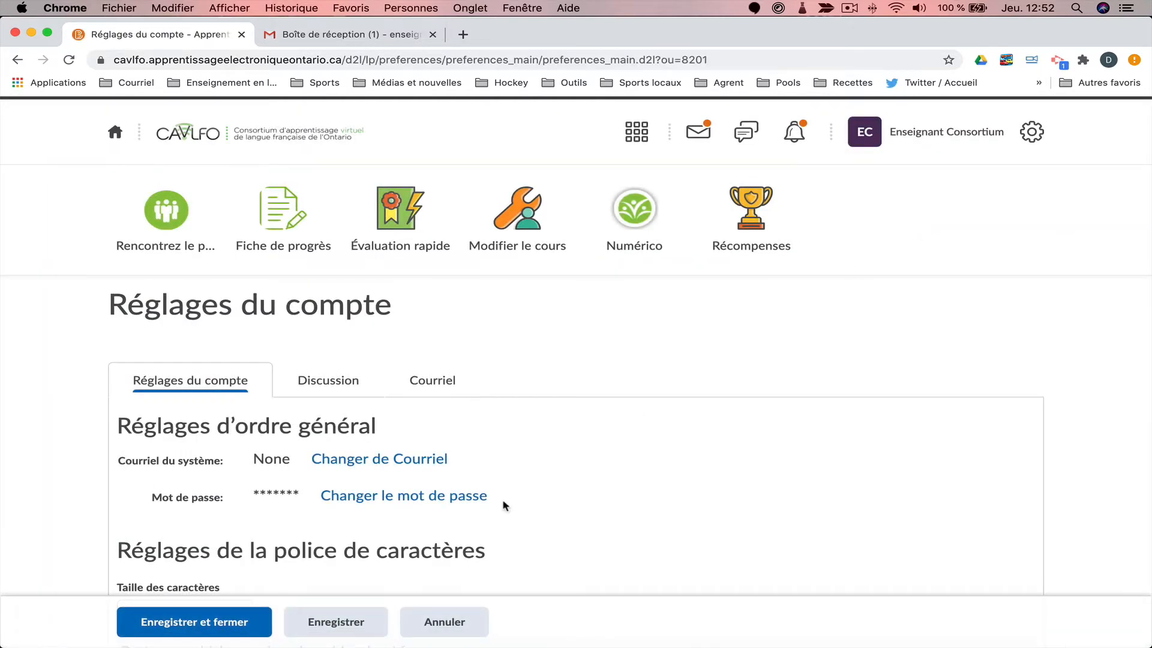
{"action": "left_click", "coordinate": [414, 384]}
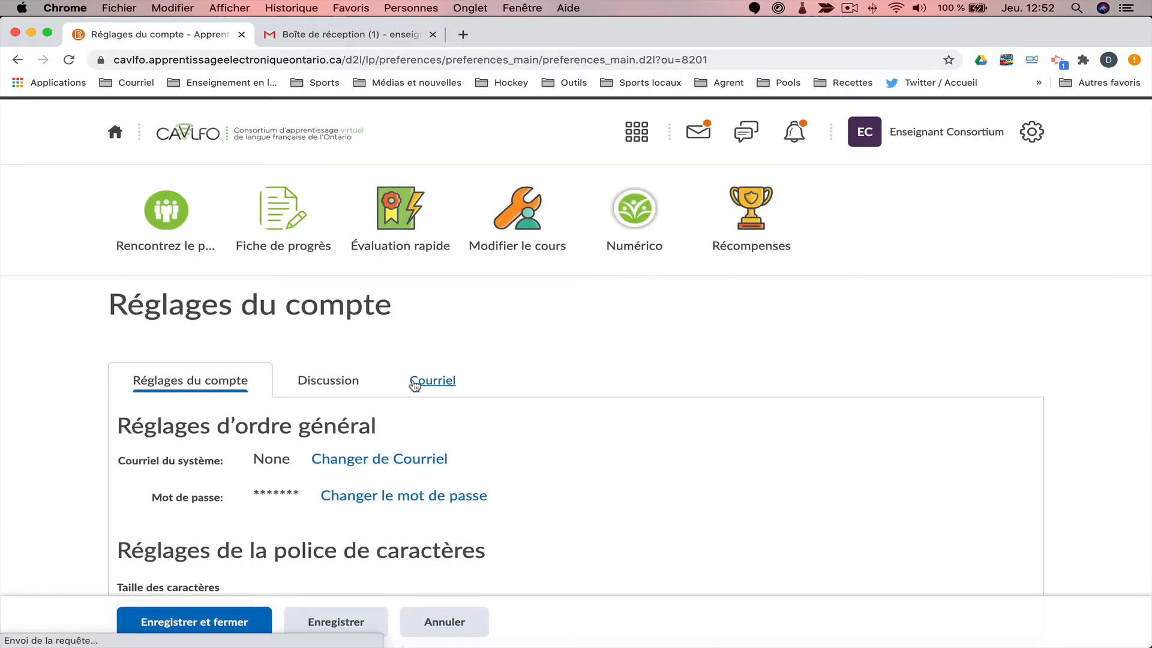
{"action": "scroll", "coordinate": [414, 384], "scroll_direction": "down", "scroll_amount": 2}
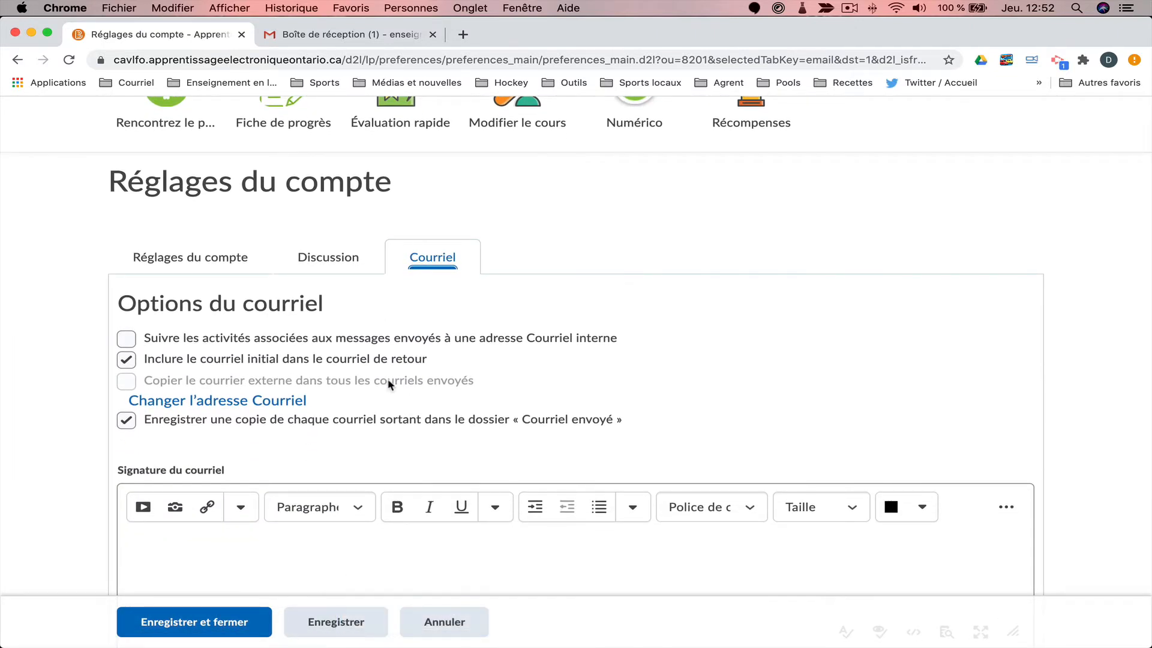
{"action": "left_click", "coordinate": [145, 400]}
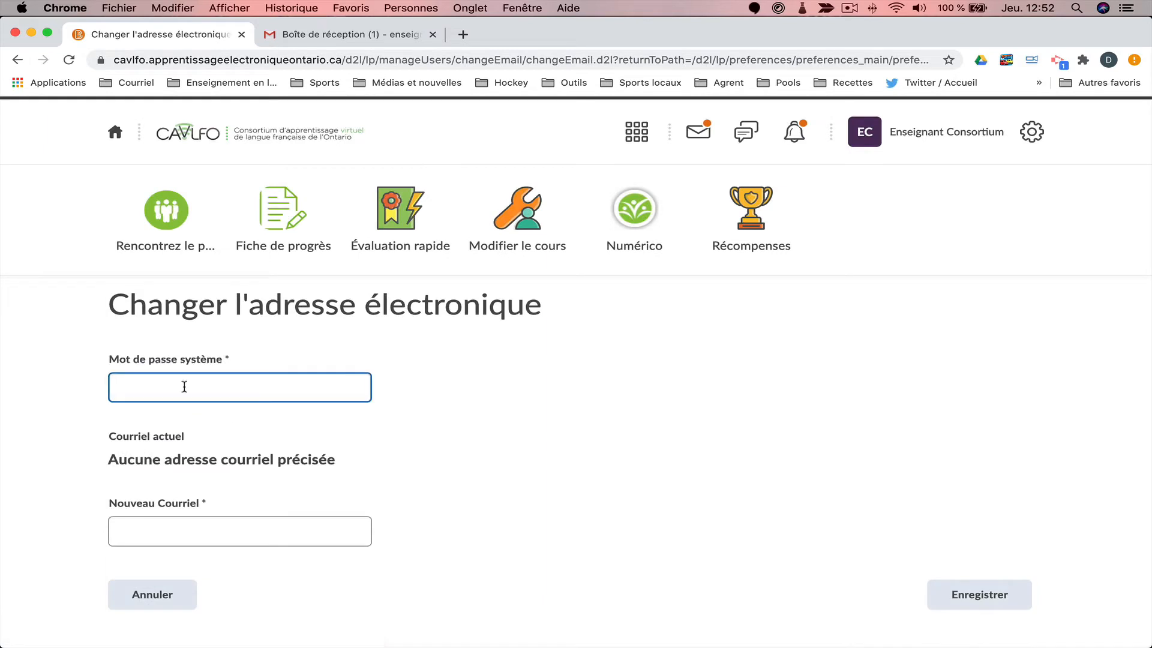
Enter the system password and the new email address, then submit the change.
{"action": "type", "text": "•••••••••"}
{"action": "key", "text": "BackSpace"}
{"action": "key", "text": "BackSpace"}
{"action": "key", "text": "BackSpace"}
{"action": "key", "text": "BackSpace"}
{"action": "key", "text": "BackSpace"}
{"action": "key", "text": "BackSpace"}
{"action": "key", "text": "BackSpace"}
{"action": "key", "text": "BackSpace"}
{"action": "key", "text": "BackSpace"}
{"action": "type", "text": "••••••••••"}
{"action": "left_click", "coordinate": [159, 522]}
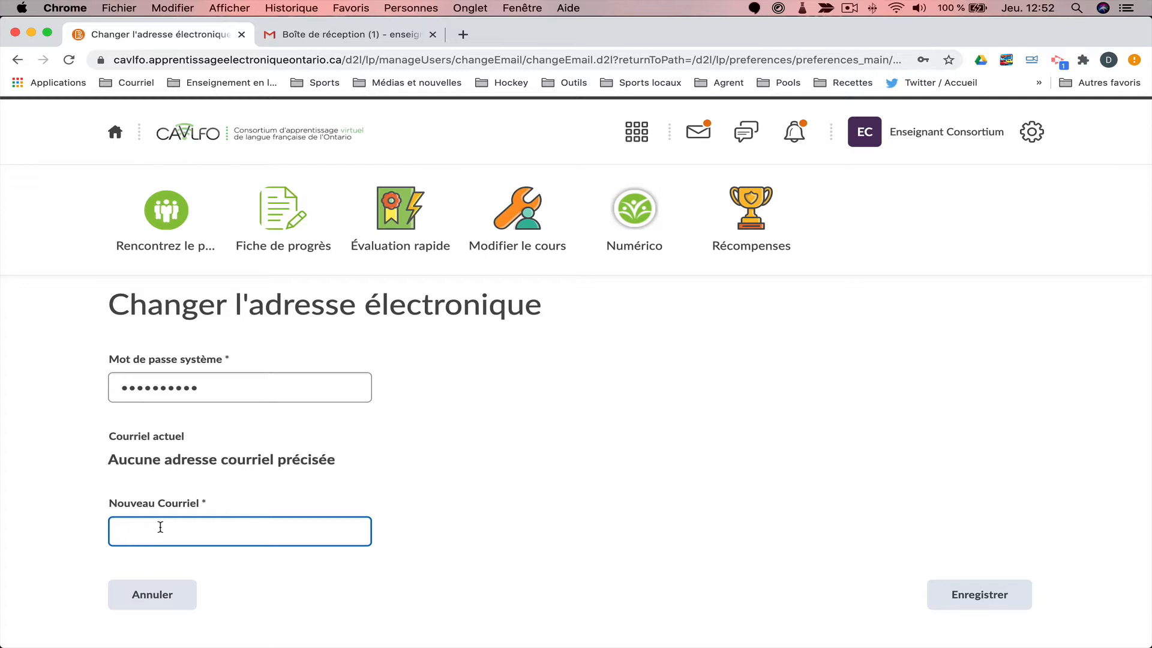
{"action": "left_click", "coordinate": [972, 595]}
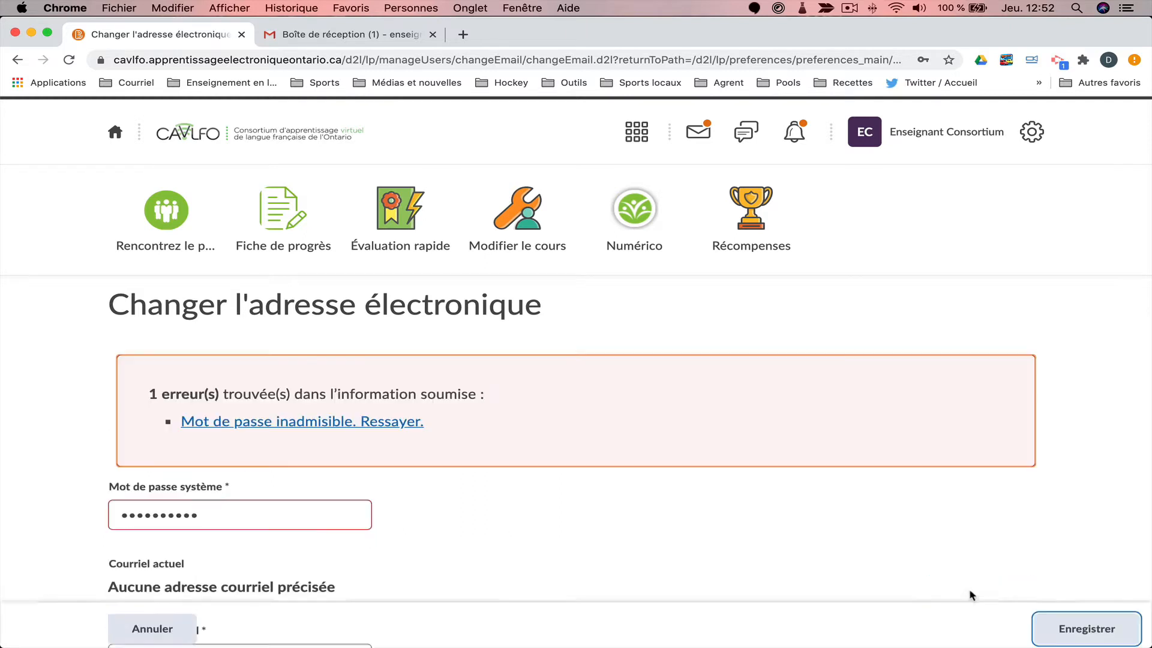
Retype the rejected password and save the new email address.
{"action": "left_click", "coordinate": [261, 515]}
{"action": "double_click", "coordinate": [261, 514]}
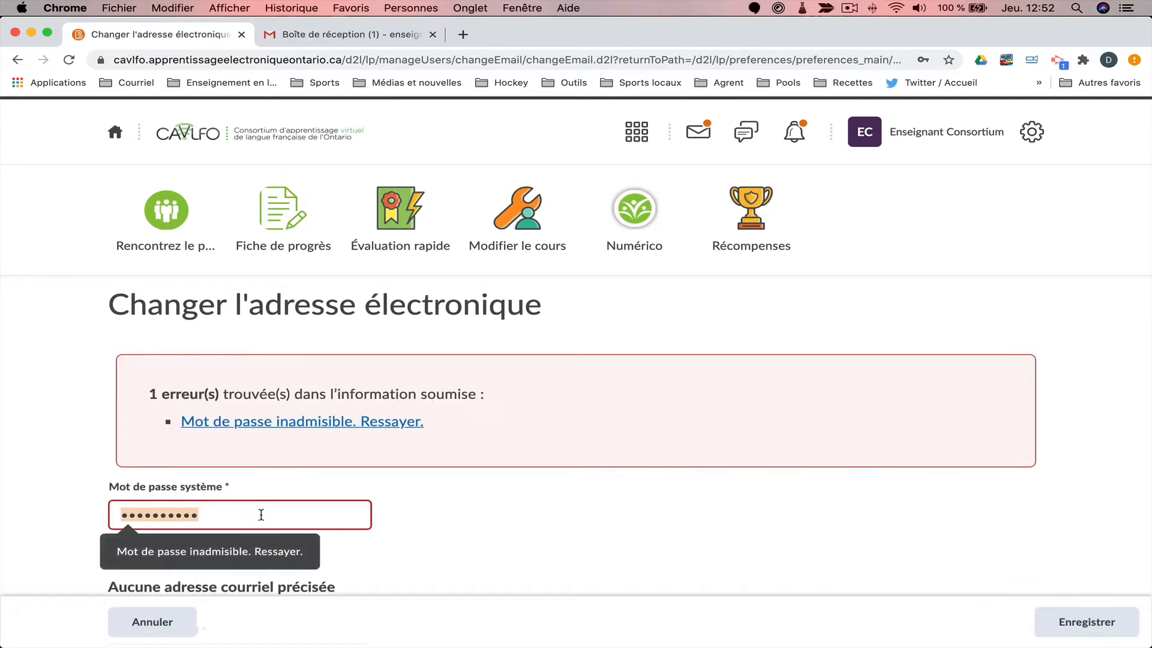
{"action": "type", "text": "•••••••••"}
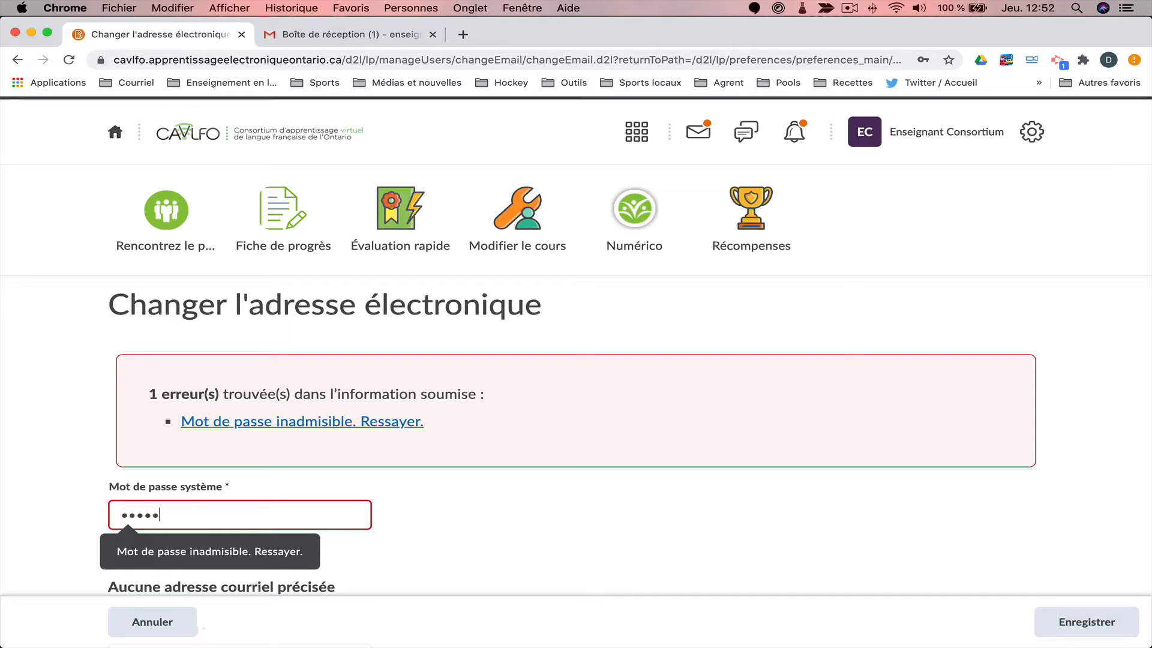
{"action": "type", "text": "•"}
{"action": "left_click", "coordinate": [1106, 624]}
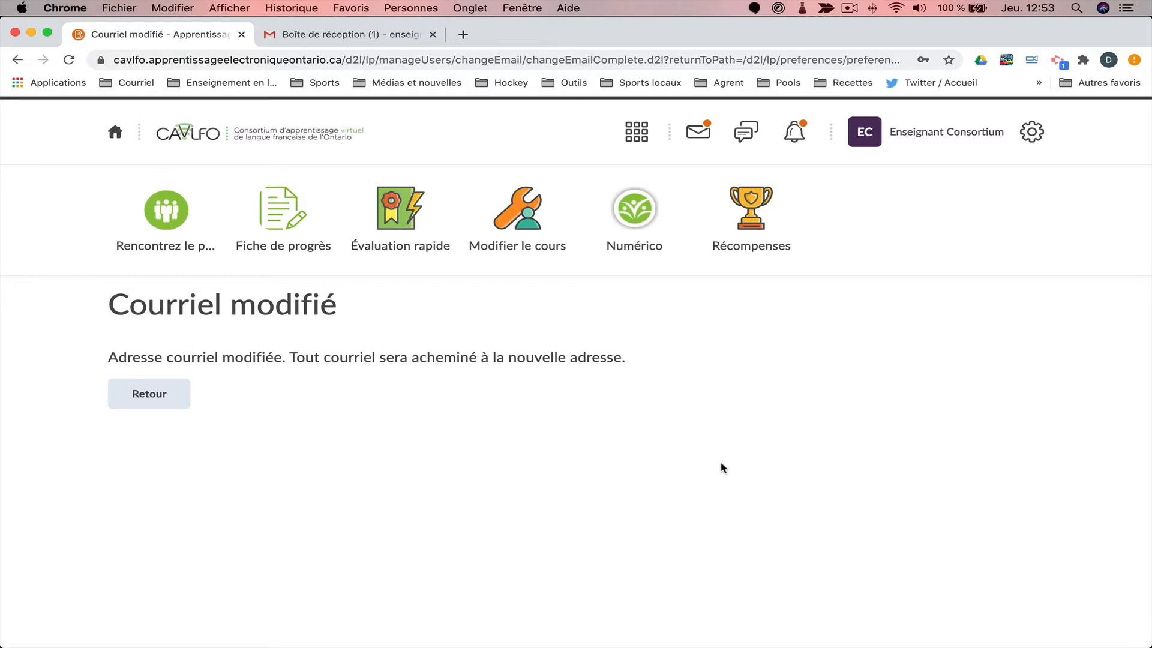
Back in the email settings, turn on Envoyer une copie for outgoing messages.
{"action": "left_click", "coordinate": [162, 393]}
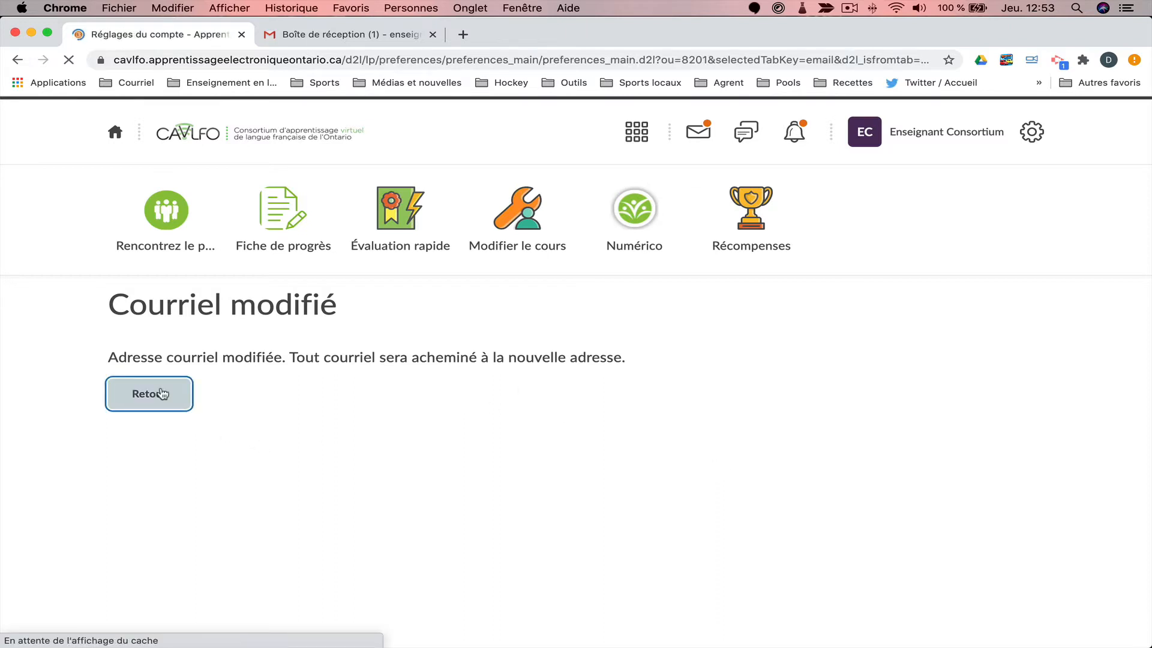
{"action": "scroll", "coordinate": [456, 477], "scroll_direction": "down", "scroll_amount": 5}
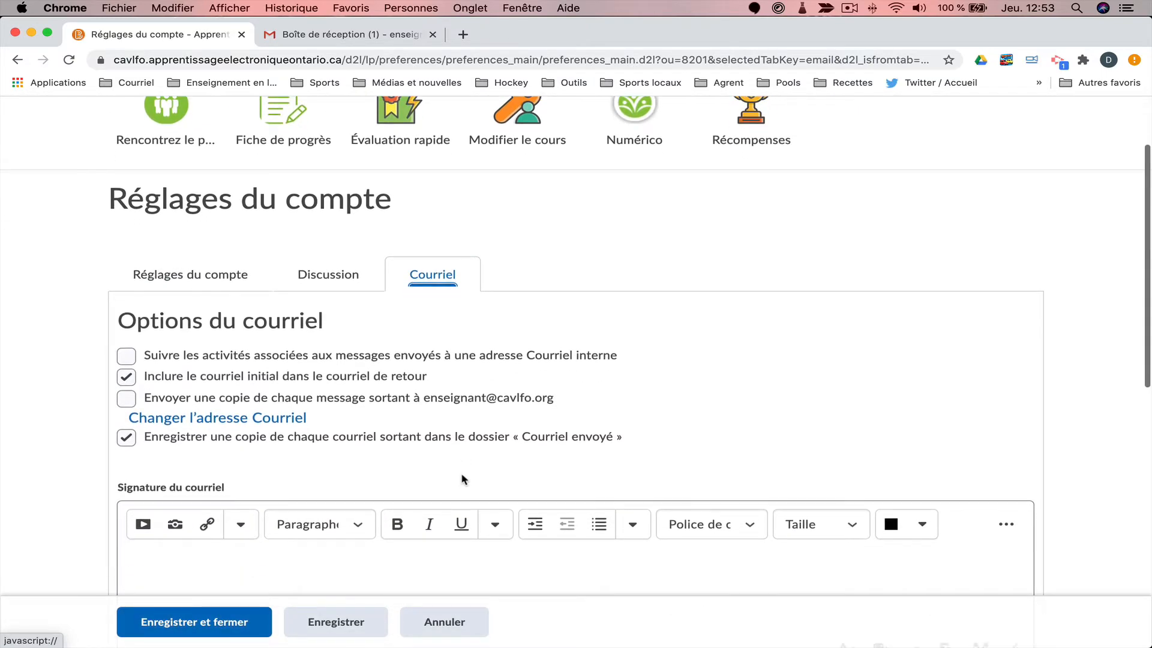
{"action": "scroll", "coordinate": [491, 462], "scroll_direction": "down", "scroll_amount": 3}
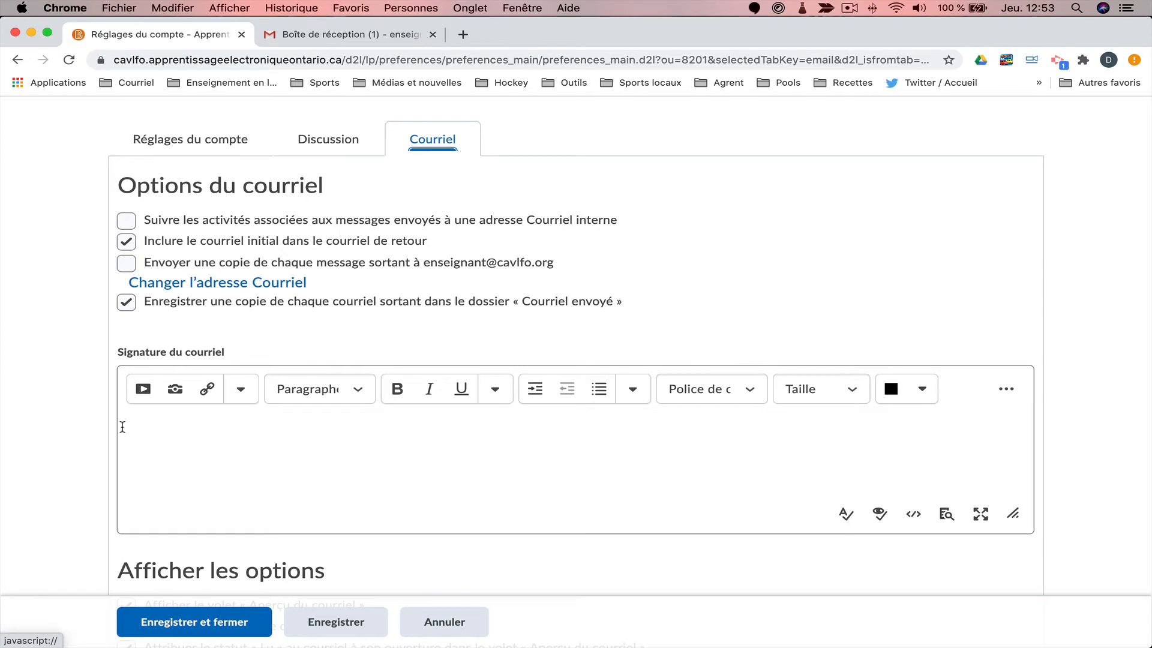
{"action": "left_click", "coordinate": [134, 427]}
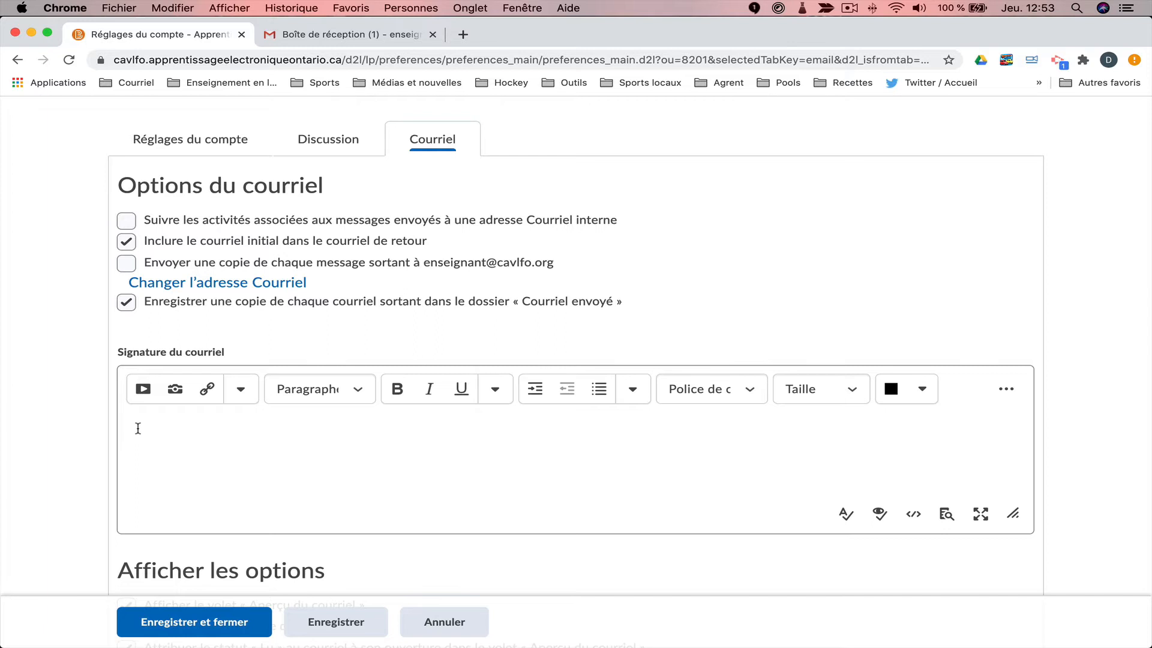
{"action": "left_click", "coordinate": [125, 303]}
{"action": "scroll", "coordinate": [125, 303], "scroll_direction": "down", "scroll_amount": 3}
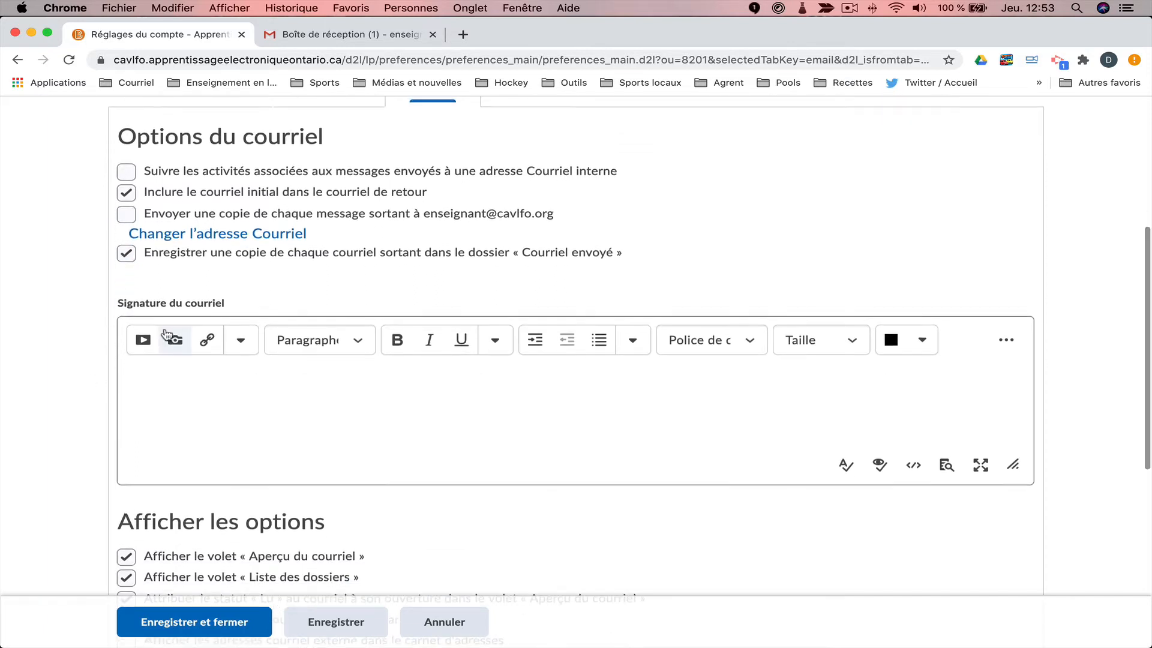
{"action": "scroll", "coordinate": [165, 334], "scroll_direction": "up", "scroll_amount": 3}
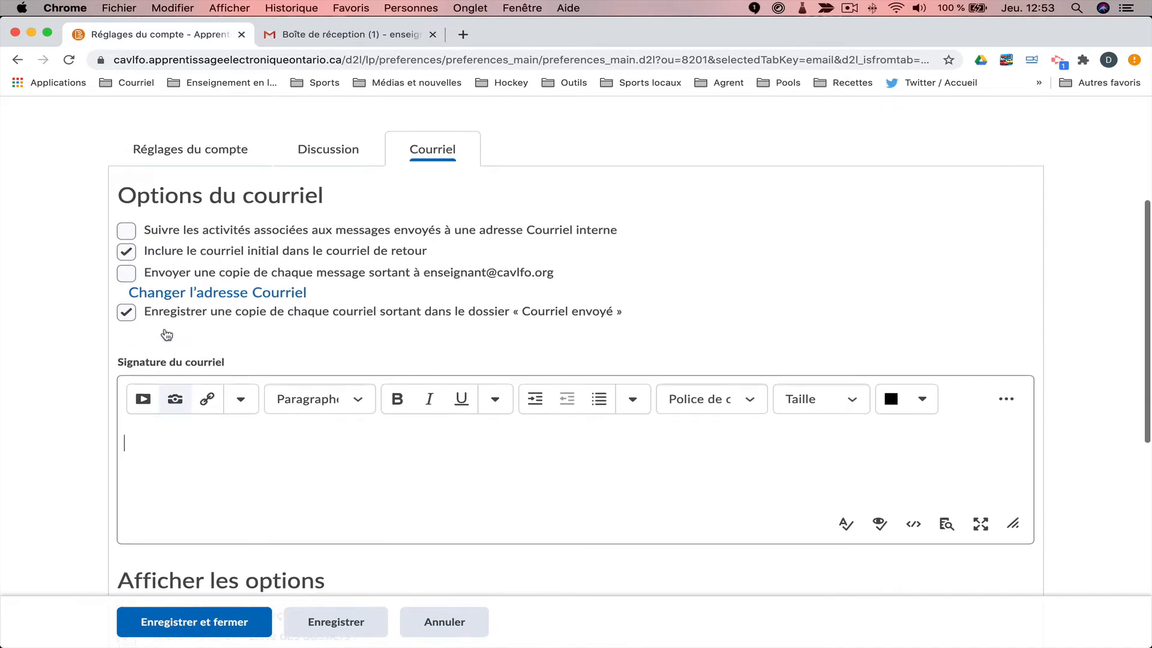
{"action": "left_click", "coordinate": [126, 273]}
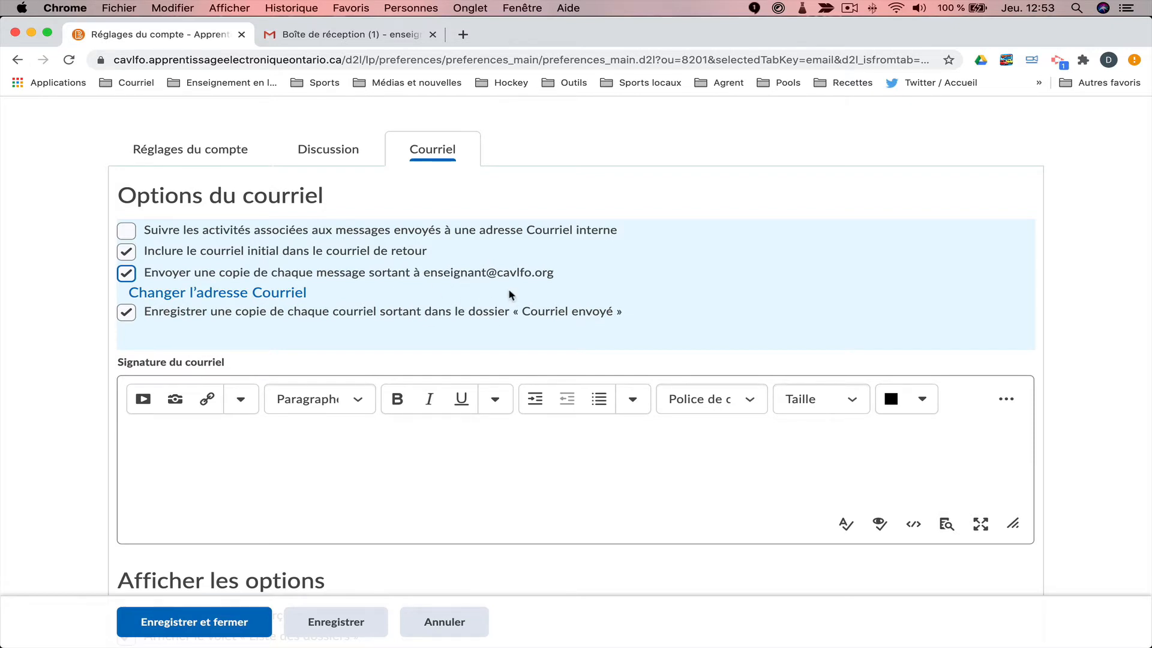
Forward all incoming mail kept as Non lu, save and close, then switch to Gmail.
{"action": "scroll", "coordinate": [510, 294], "scroll_direction": "down", "scroll_amount": 2}
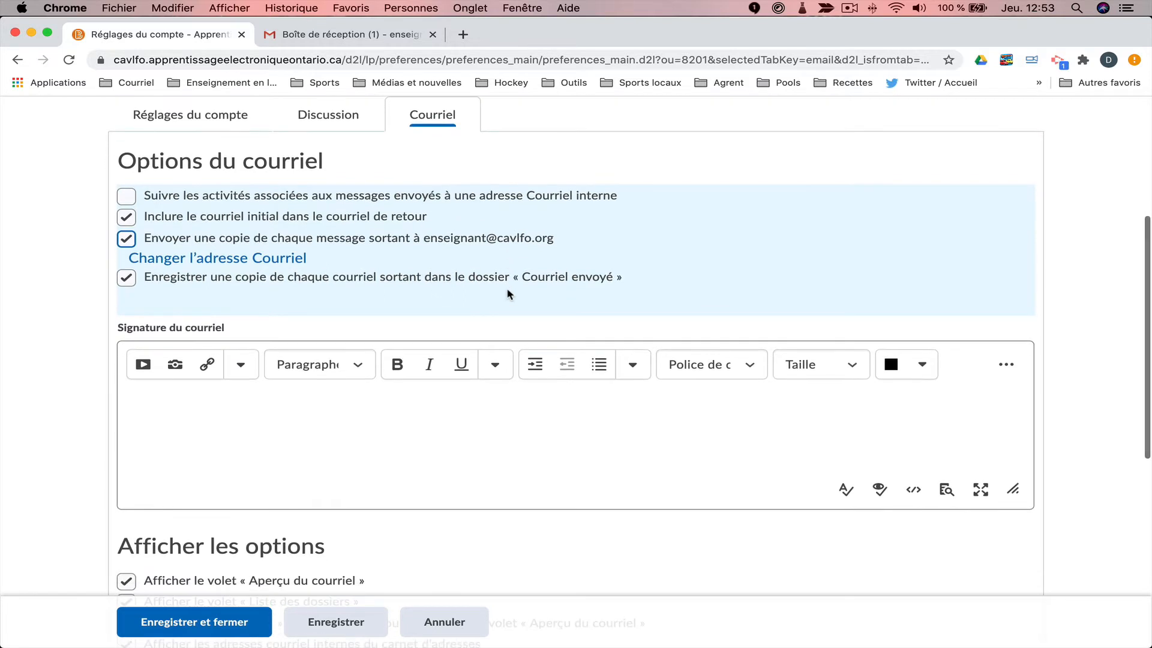
{"action": "scroll", "coordinate": [507, 294], "scroll_direction": "down", "scroll_amount": 8}
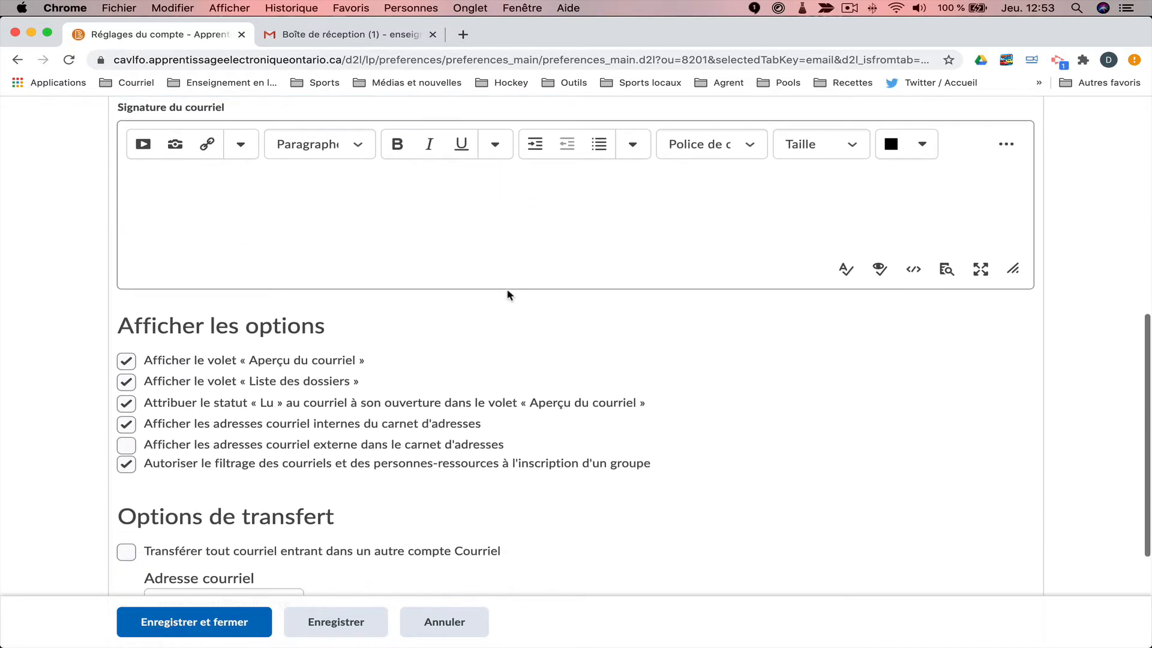
{"action": "scroll", "coordinate": [507, 294], "scroll_direction": "down", "scroll_amount": 7}
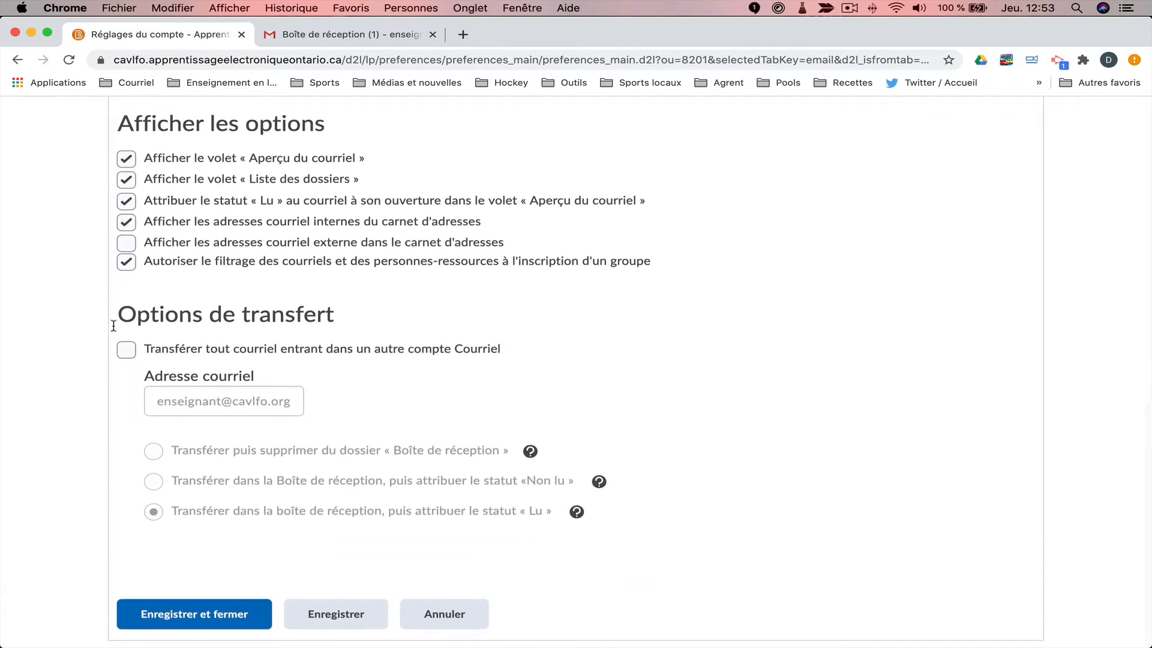
{"action": "left_click", "coordinate": [129, 353]}
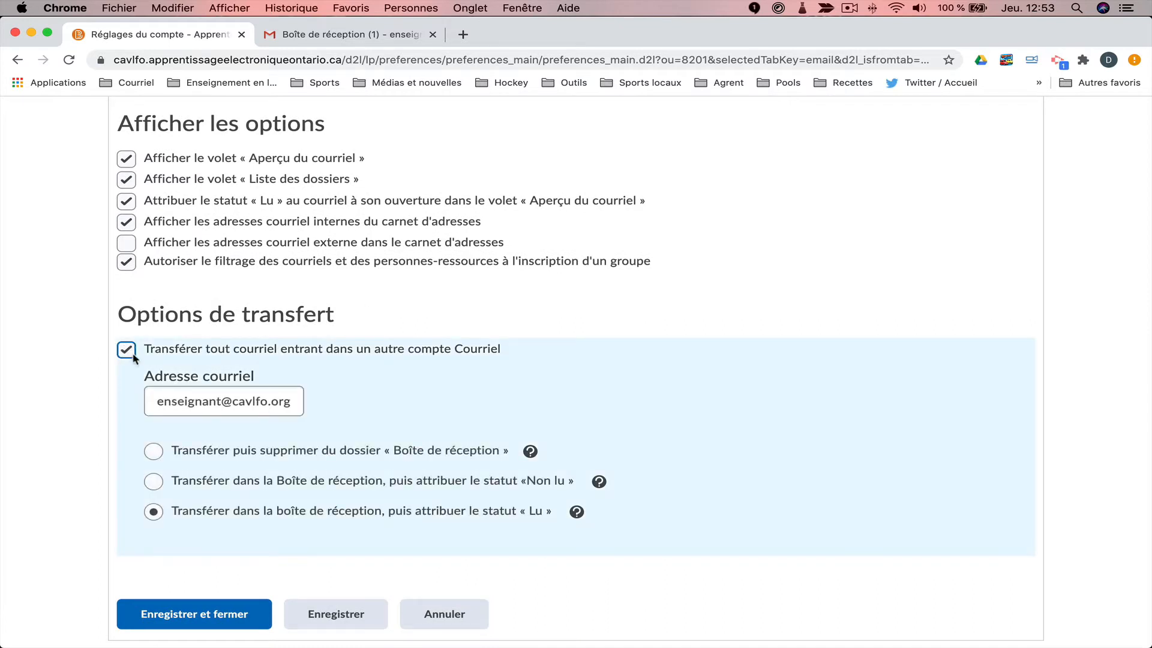
{"action": "left_click", "coordinate": [155, 485]}
{"action": "left_click", "coordinate": [203, 625]}
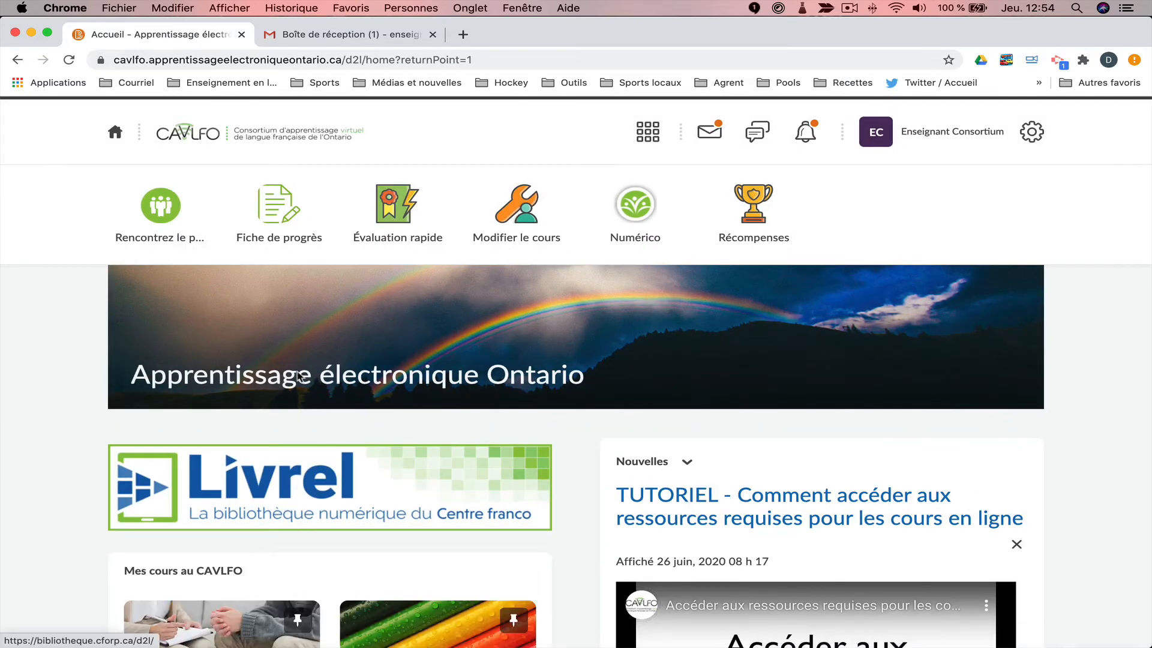
{"action": "left_click", "coordinate": [354, 39]}
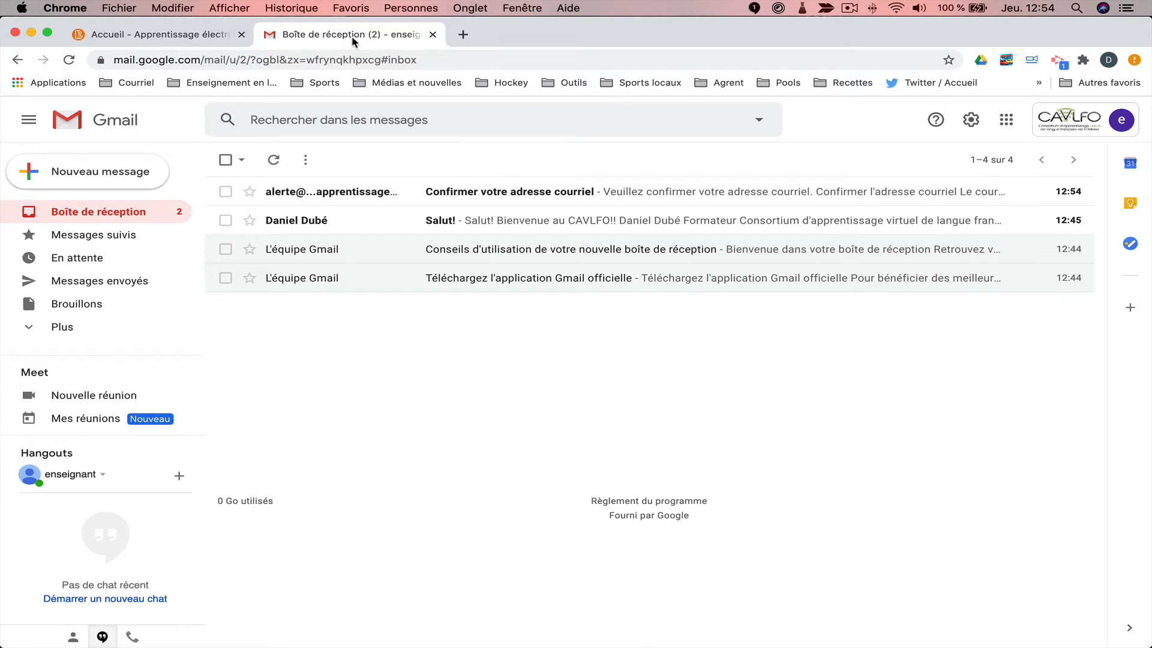
Confirm the new address via the 'Confirmer votre adresse courriel' message, then return to the Gmail inbox.
{"action": "left_click", "coordinate": [524, 192]}
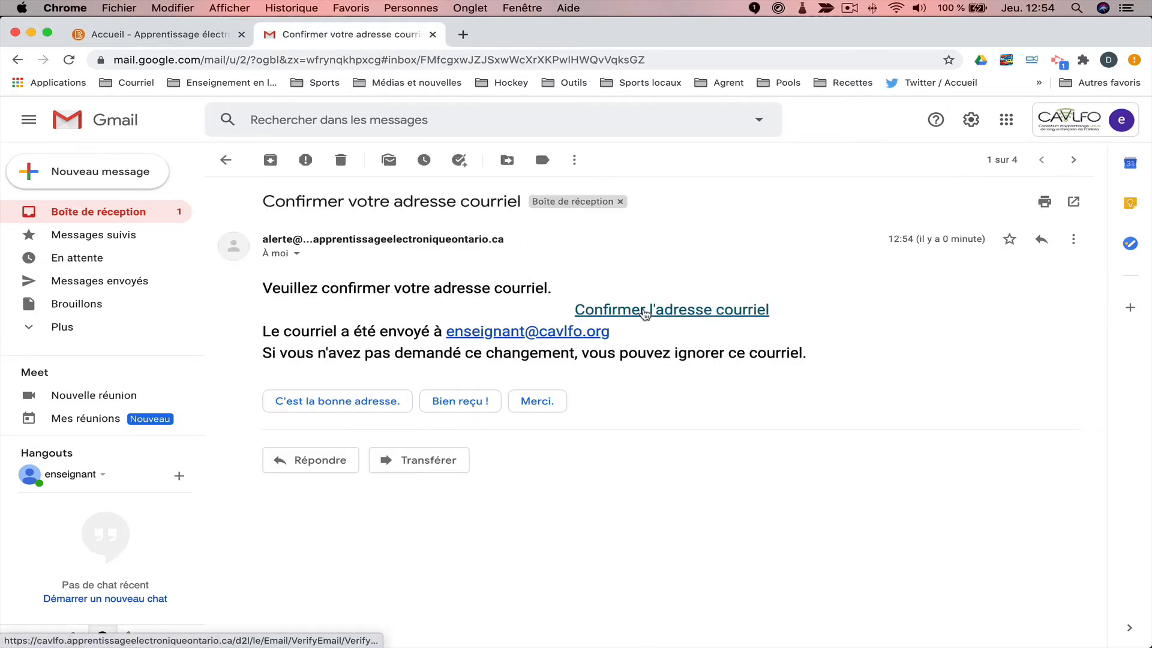
{"action": "left_click", "coordinate": [584, 310]}
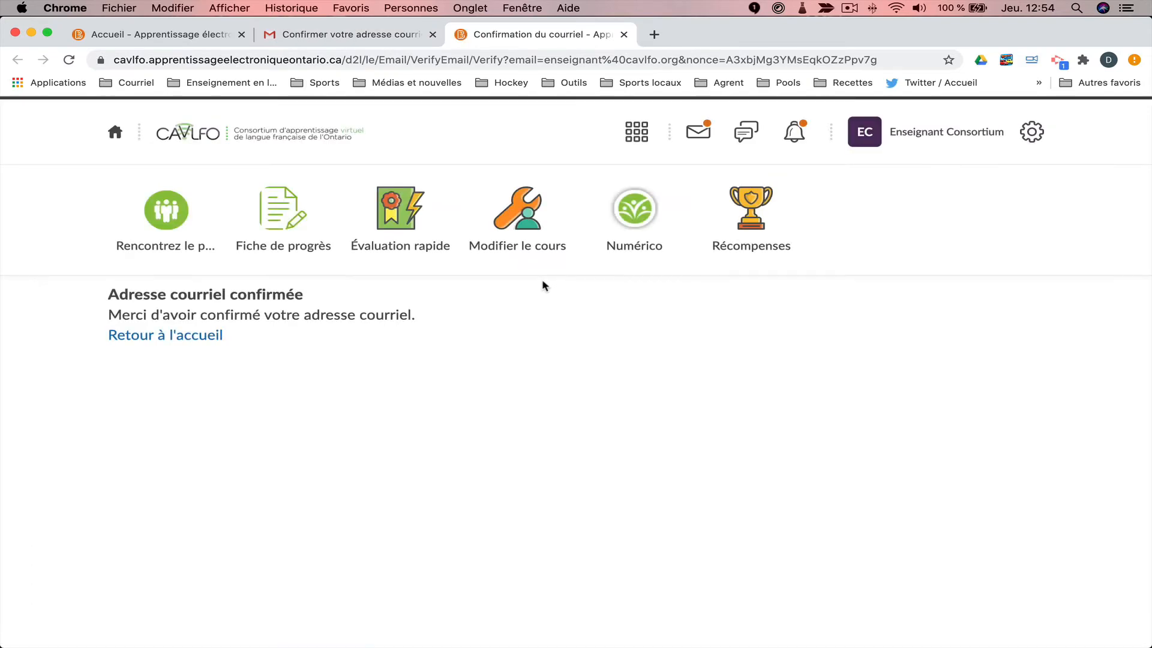
{"action": "left_click", "coordinate": [624, 34]}
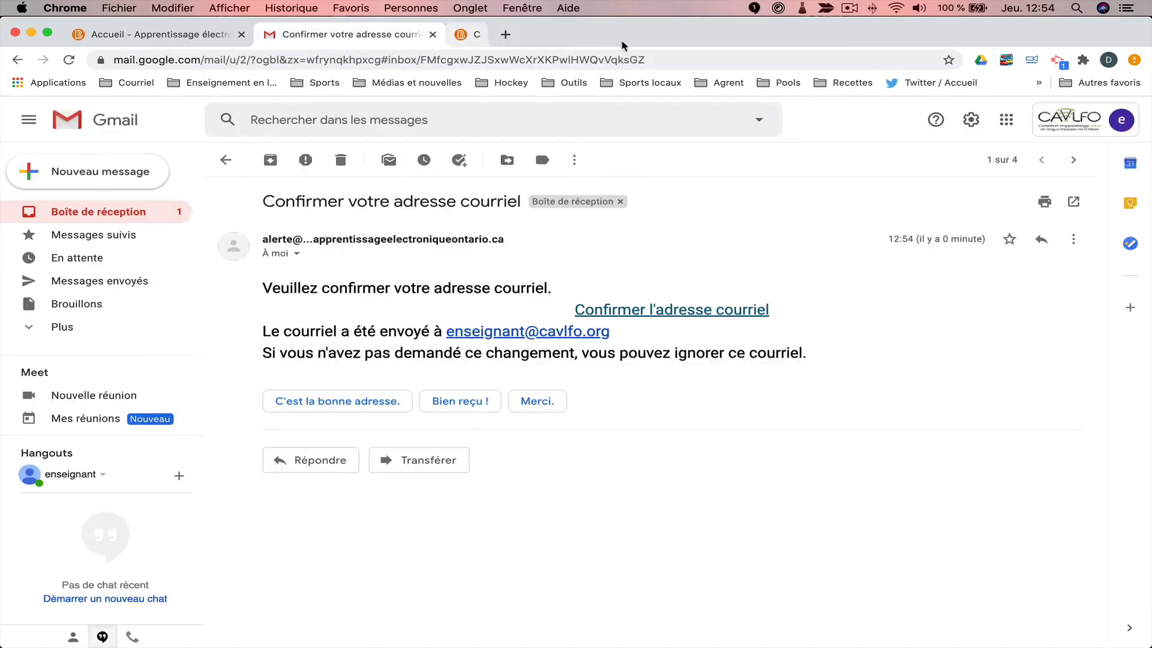
{"action": "left_click", "coordinate": [90, 213]}
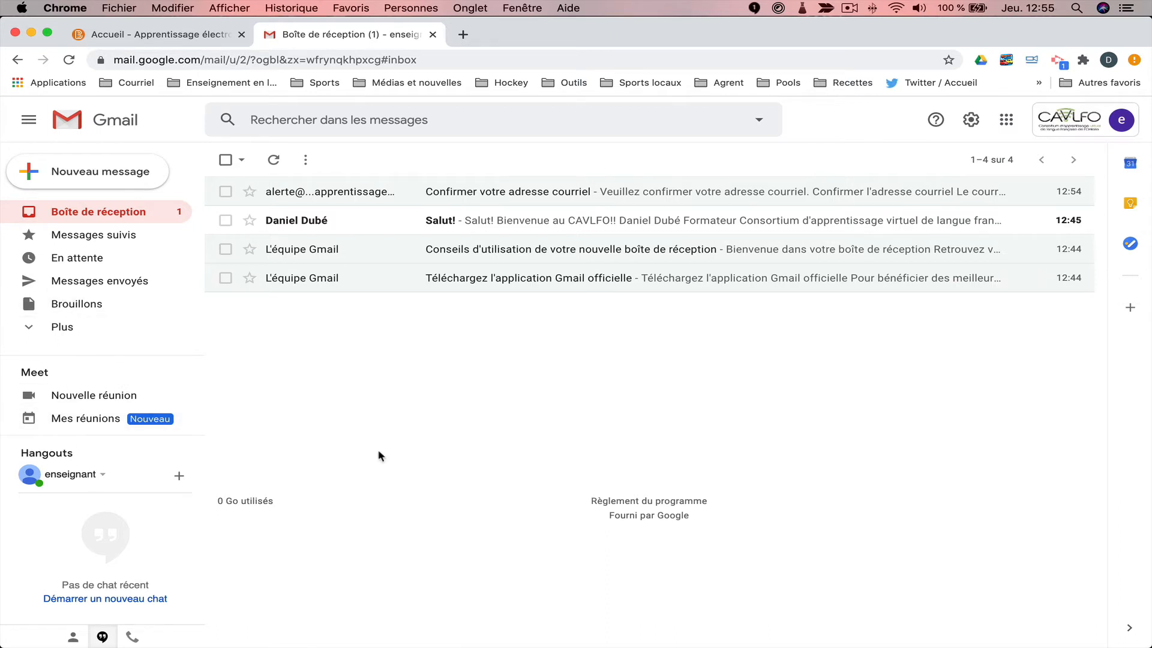
Set 'Chat à droite' to Activer in Gmail's Paramètres avancés and save the changes.
{"action": "left_click", "coordinate": [971, 122]}
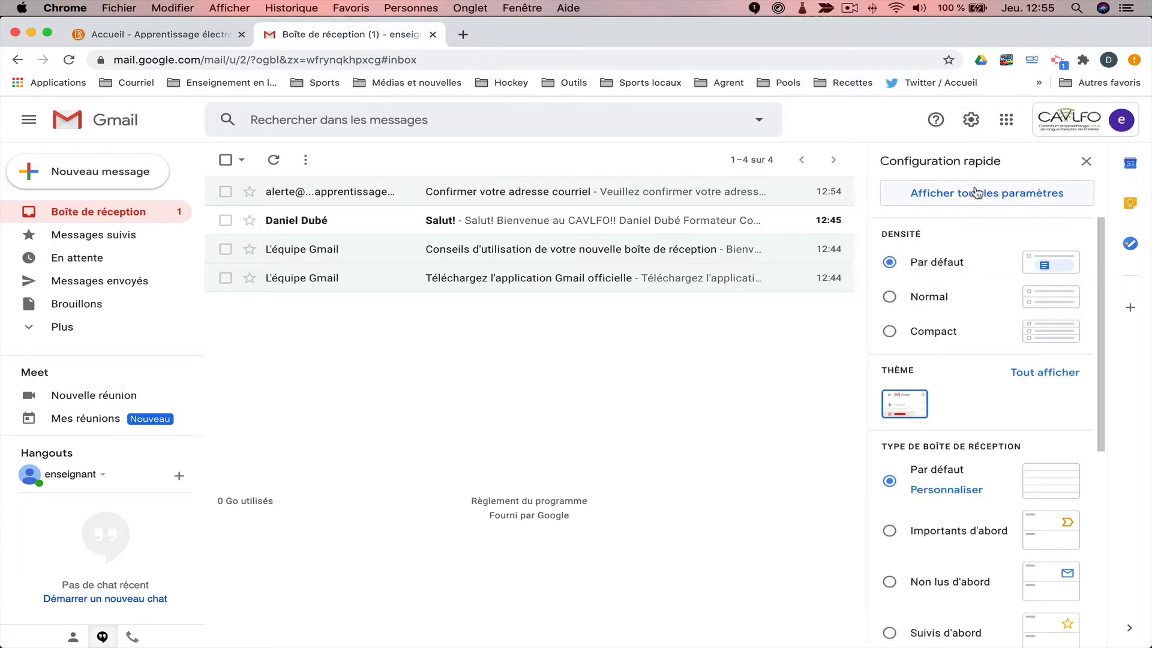
{"action": "left_click", "coordinate": [978, 192]}
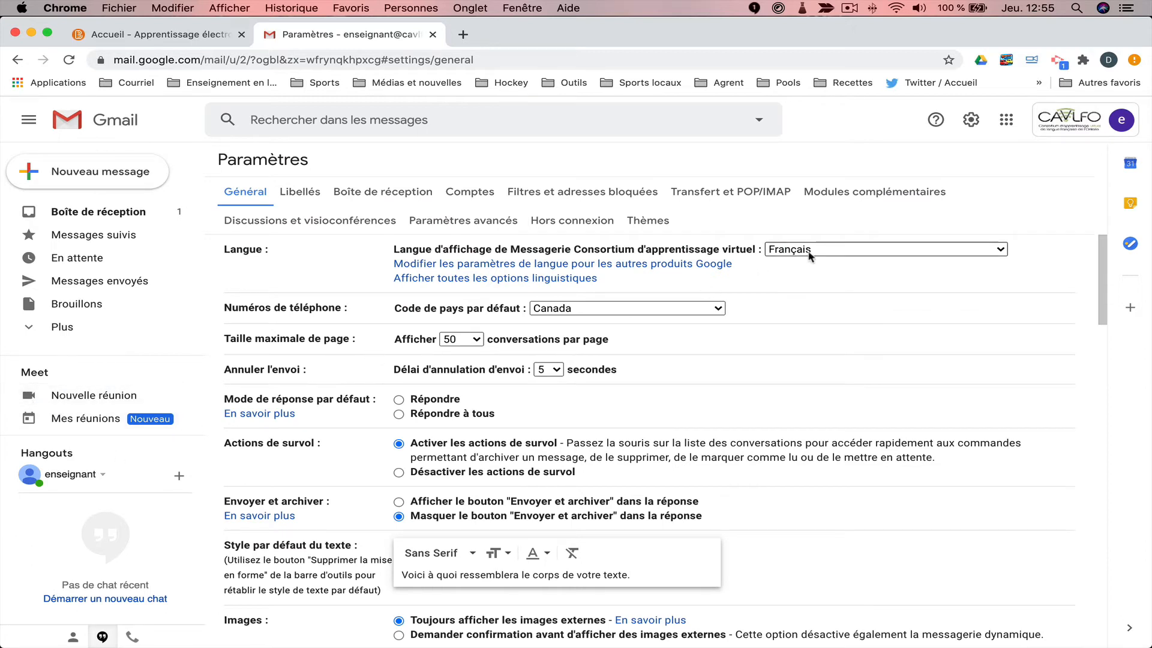
{"action": "left_click", "coordinate": [486, 226]}
{"action": "scroll", "coordinate": [699, 432], "scroll_direction": "down", "scroll_amount": 3}
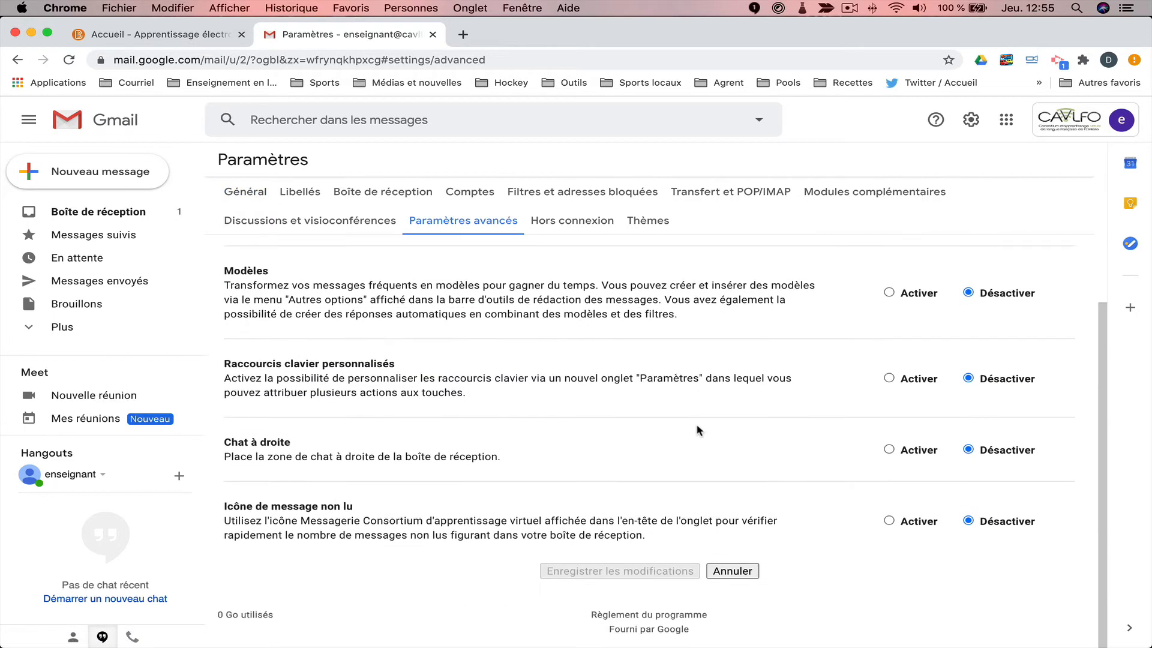
{"action": "left_click", "coordinate": [889, 449]}
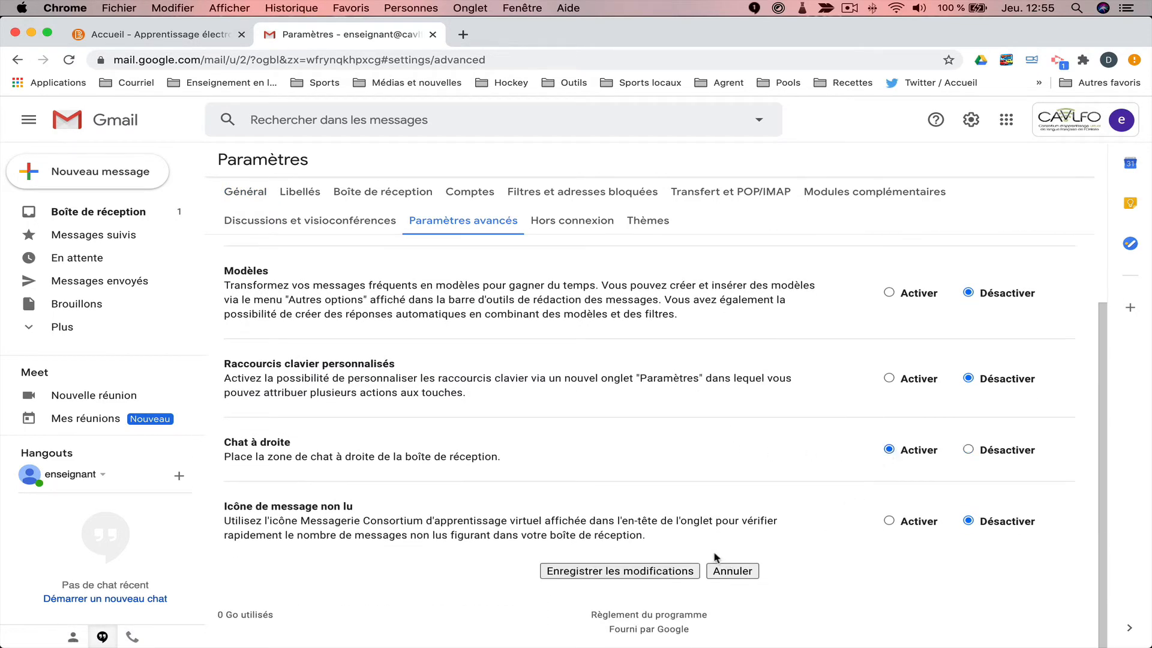
{"action": "left_click", "coordinate": [639, 573]}
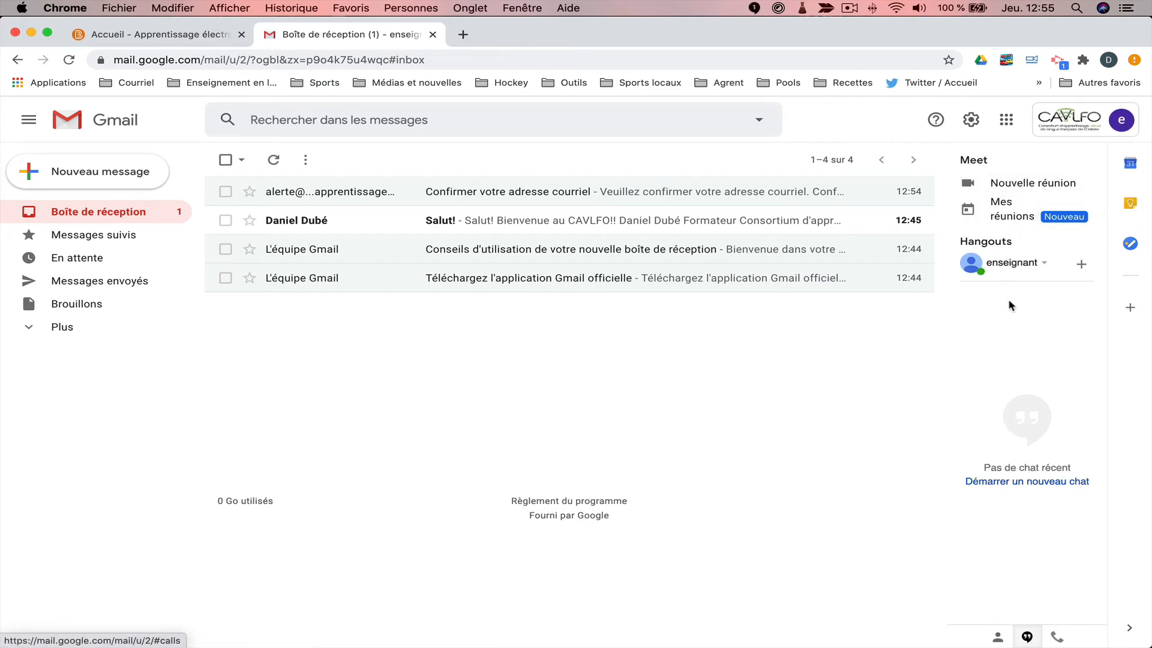
Expand Plus, then open Filtres et adresses bloquées in Gmail settings and start a new filter.
{"action": "left_click", "coordinate": [37, 334]}
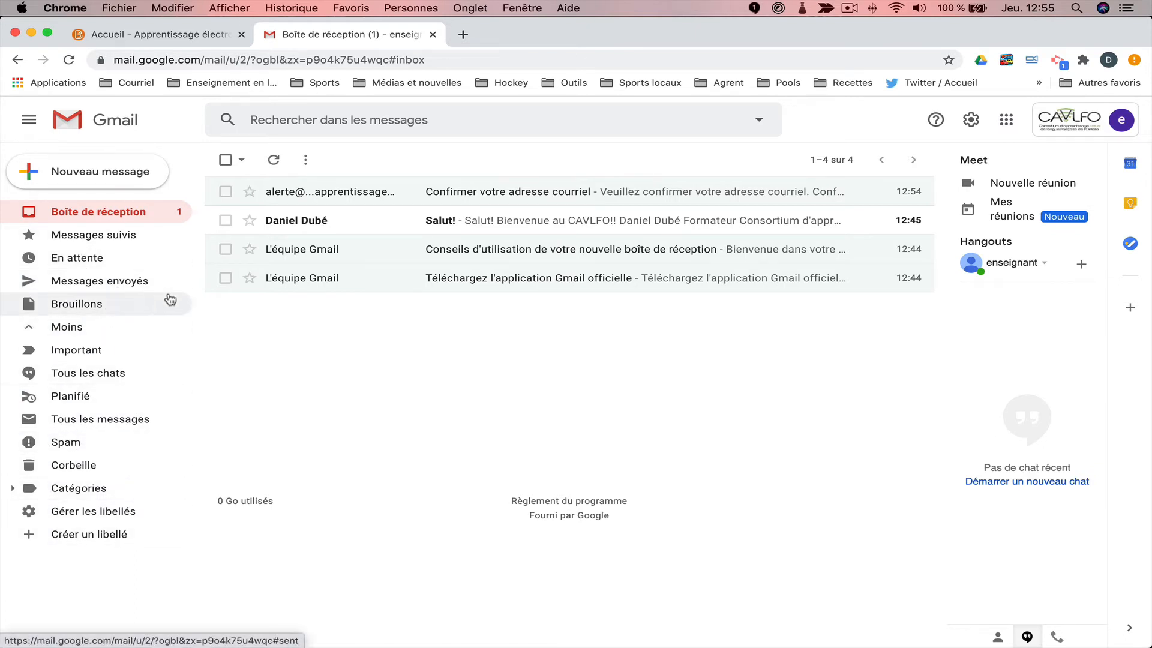
{"action": "left_click", "coordinate": [972, 122]}
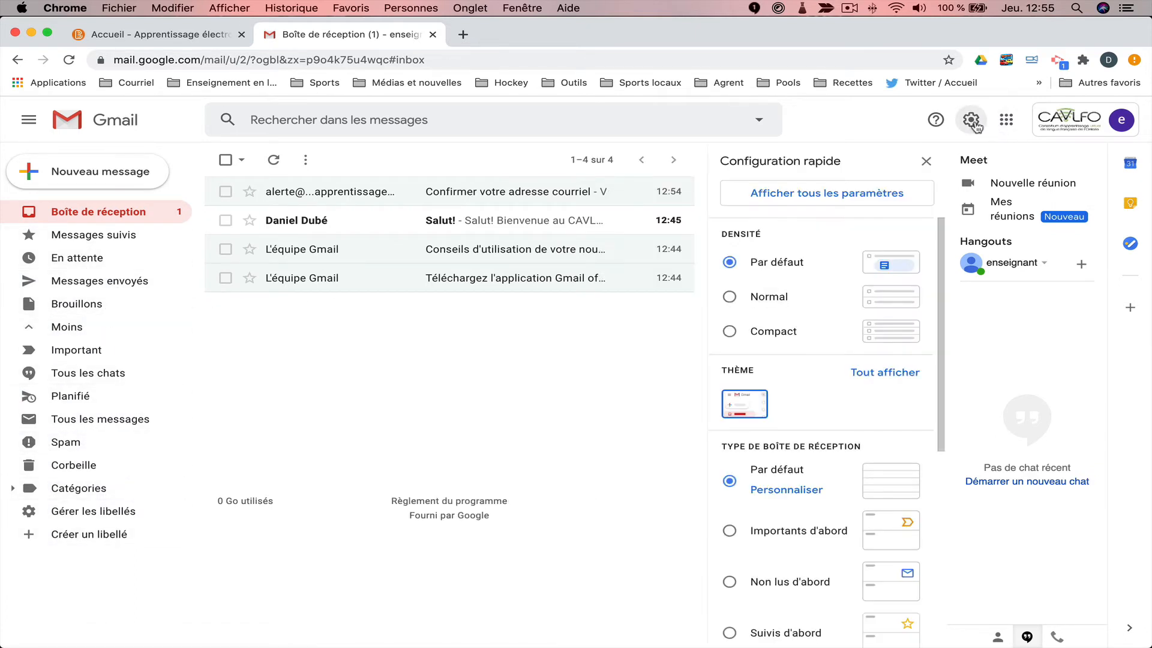
{"action": "left_click", "coordinate": [831, 198]}
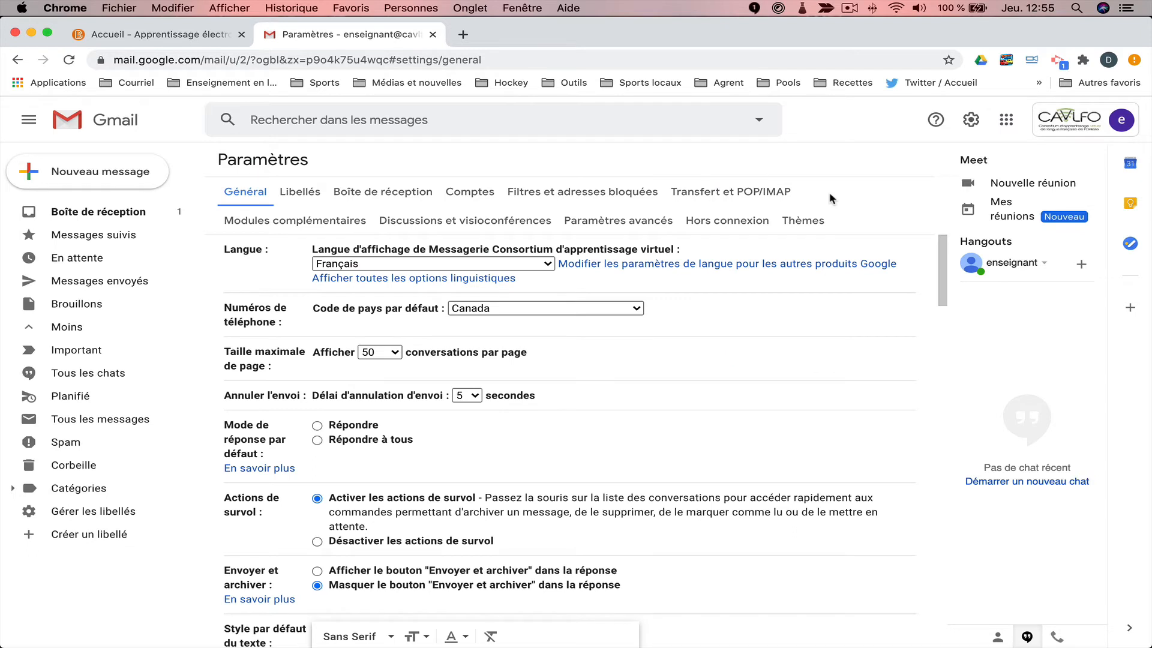
{"action": "left_click", "coordinate": [541, 193]}
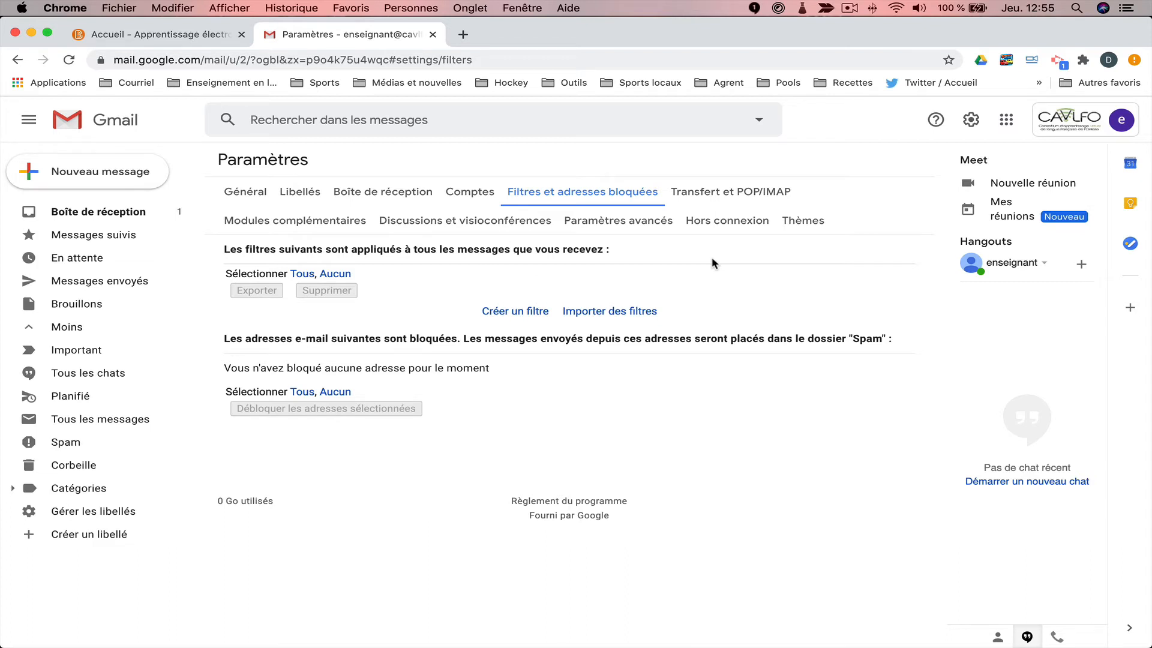
{"action": "left_click", "coordinate": [499, 312]}
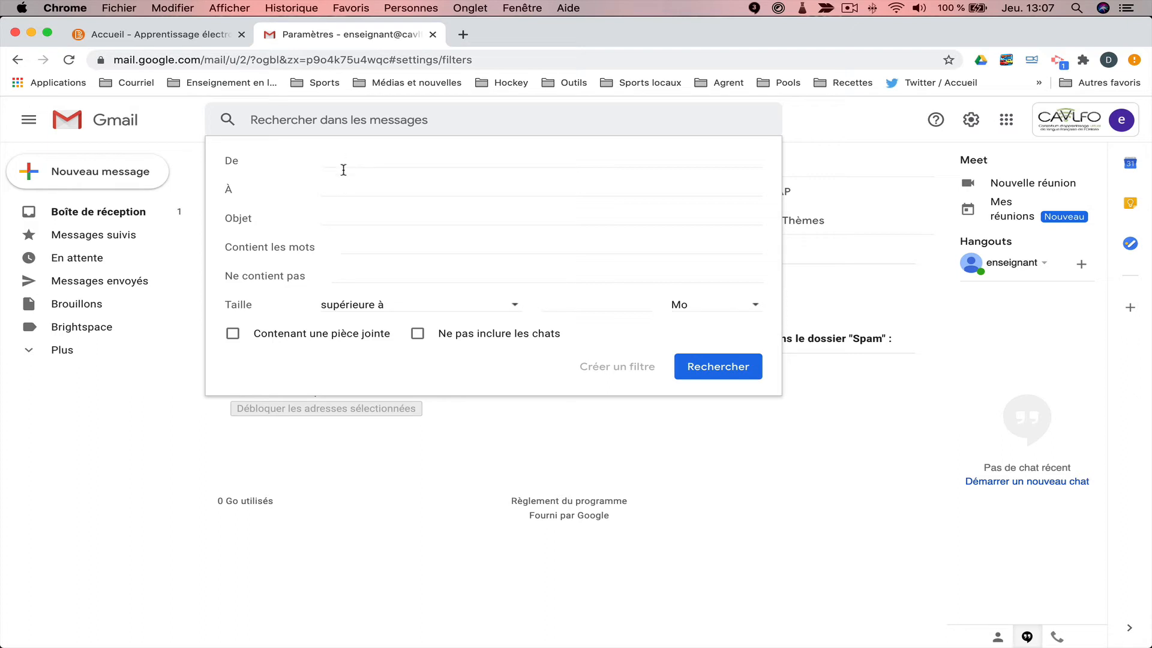
Paste cavlfo.courriel.apprentissageelectroniqueontario.ca into the filter's 'Contient les mots' field and continue to actions.
{"action": "left_click", "coordinate": [347, 246]}
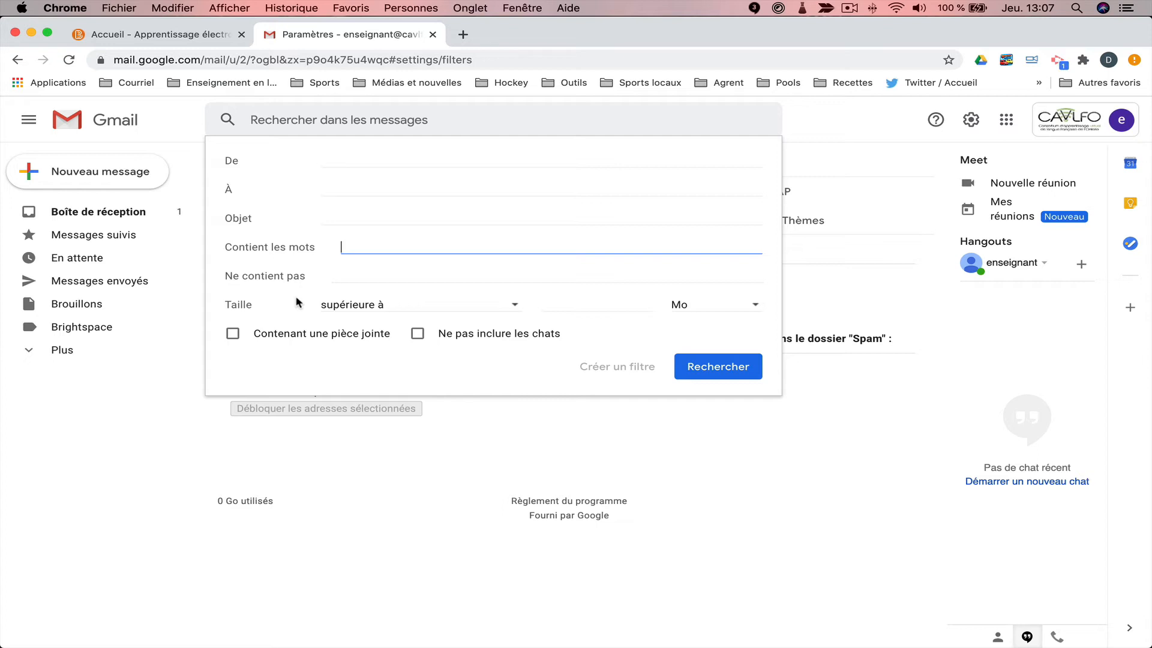
{"action": "right_click", "coordinate": [367, 245]}
{"action": "left_click", "coordinate": [410, 339]}
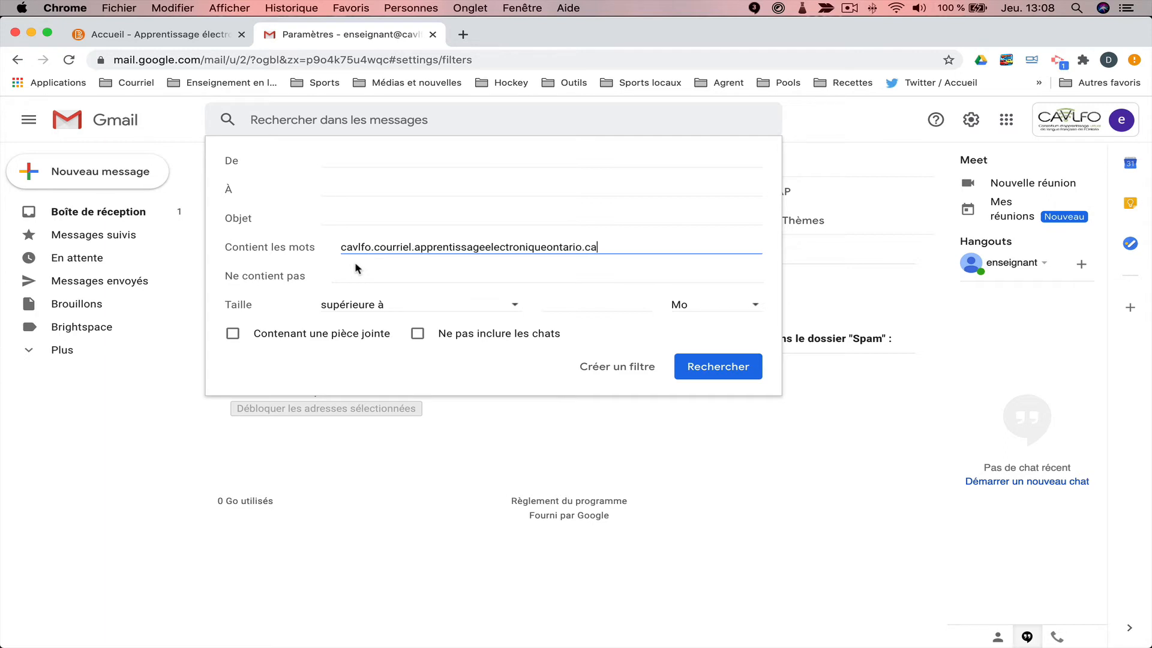
{"action": "left_click", "coordinate": [596, 367]}
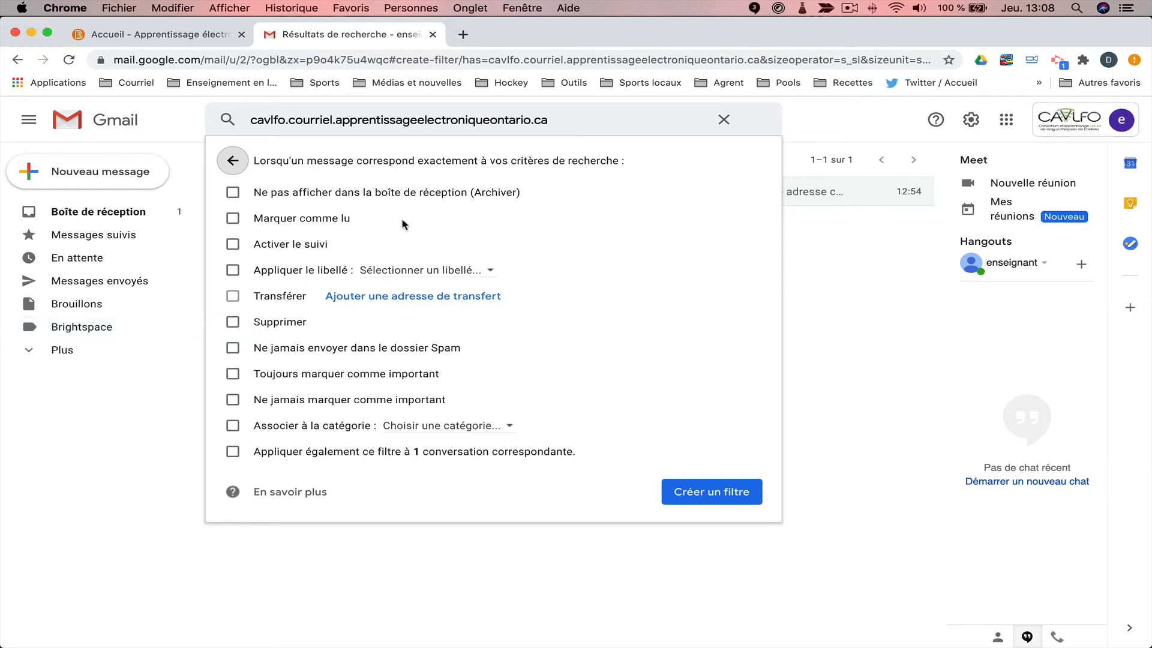
Set the filter to archive, mark as read, apply the Brightspace label and cover existing conversations, then create it.
{"action": "left_click", "coordinate": [233, 194]}
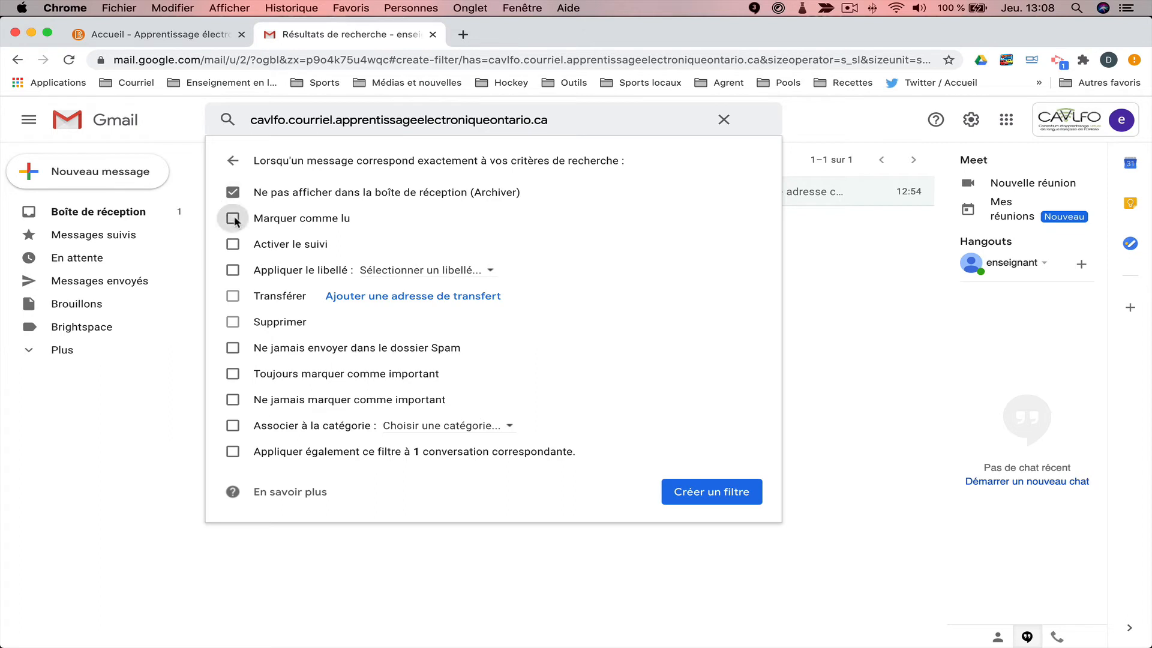
{"action": "left_click", "coordinate": [234, 220]}
{"action": "left_click", "coordinate": [234, 270]}
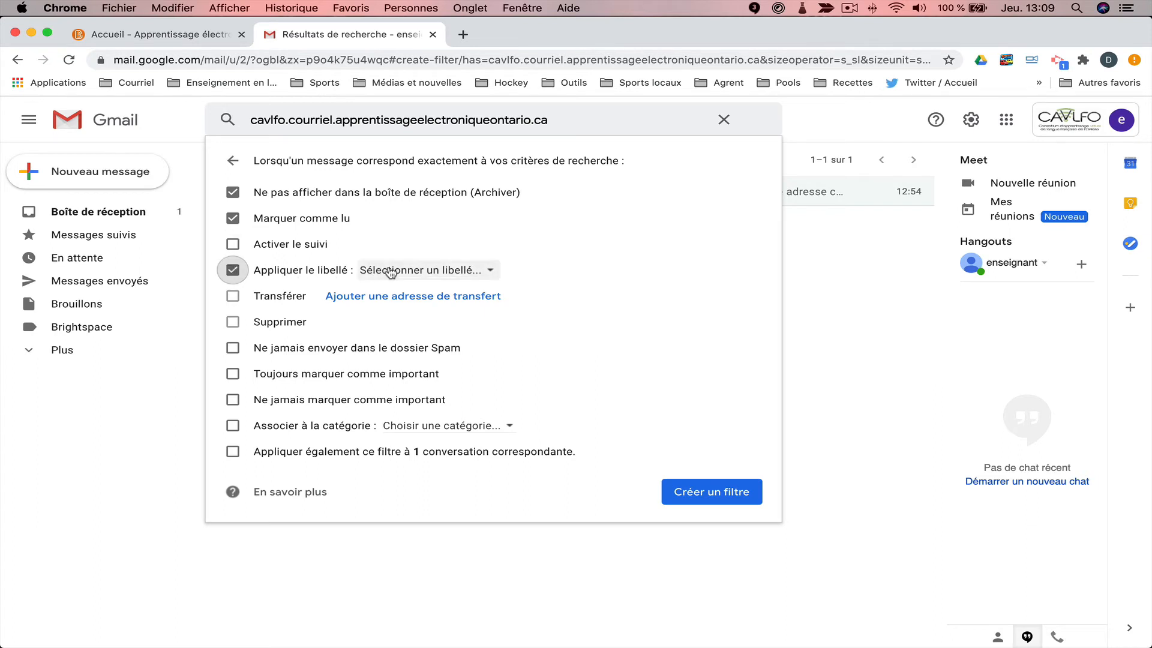
{"action": "left_click", "coordinate": [420, 271]}
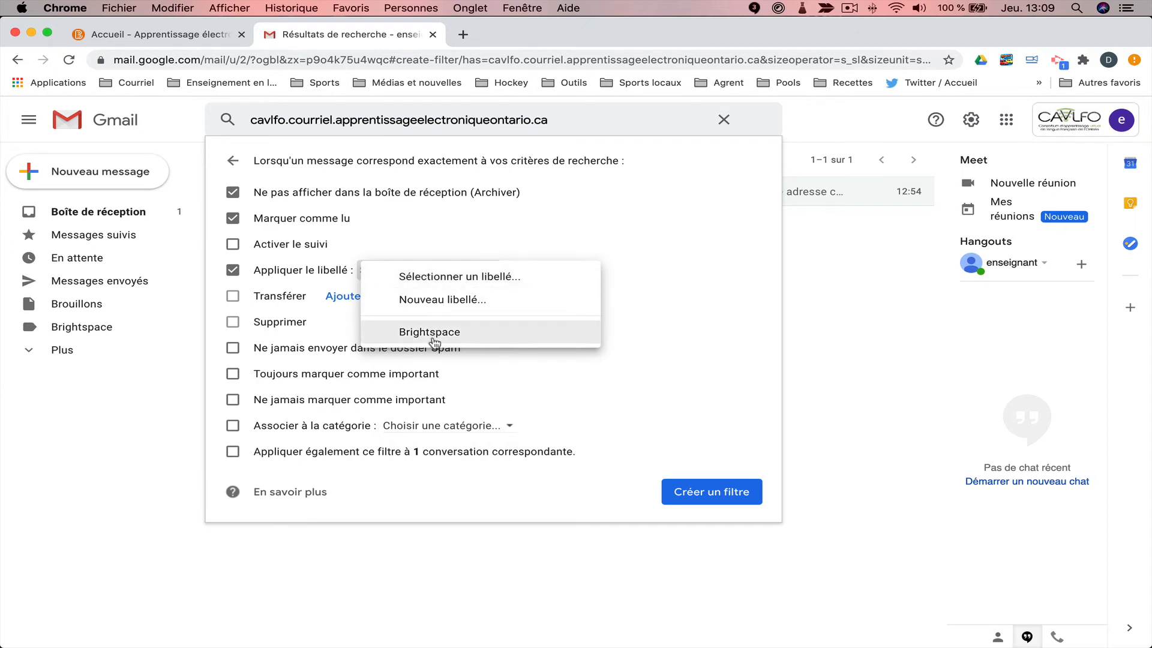
{"action": "left_click", "coordinate": [432, 301]}
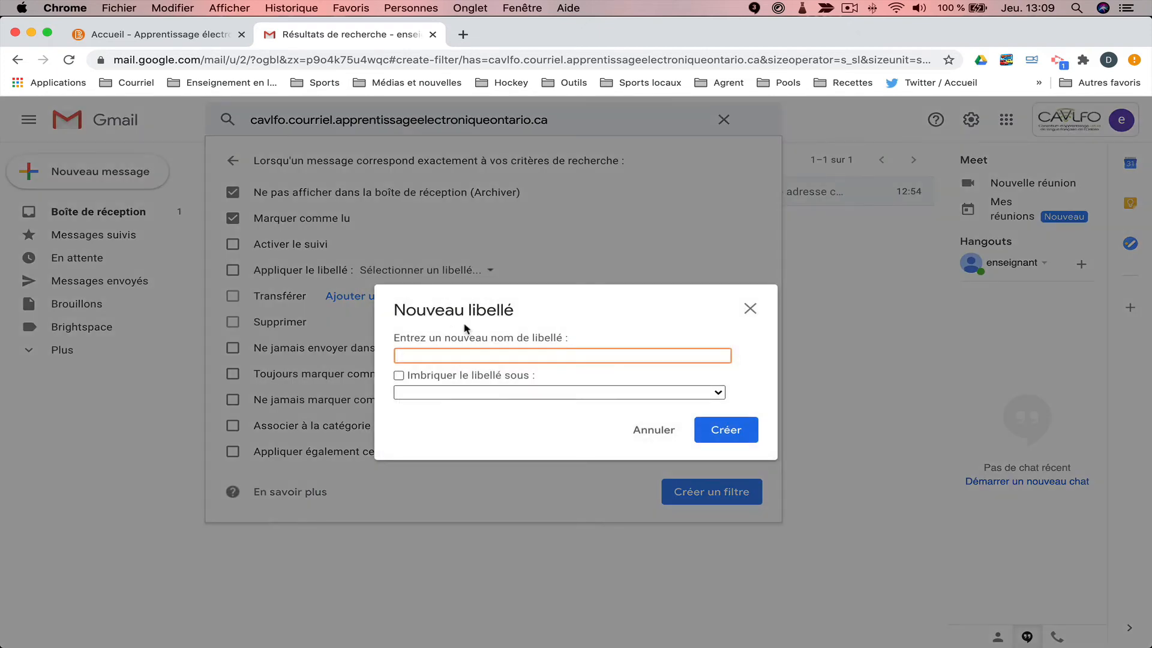
{"action": "left_click", "coordinate": [657, 430]}
{"action": "left_click", "coordinate": [438, 274]}
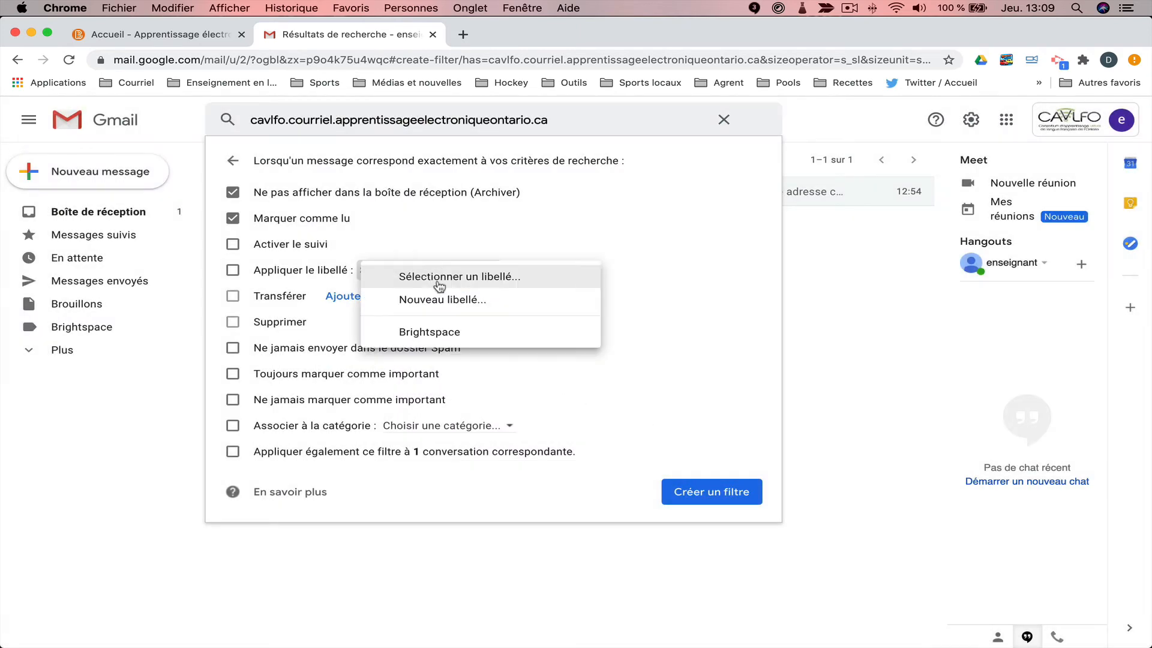
{"action": "left_click", "coordinate": [440, 336]}
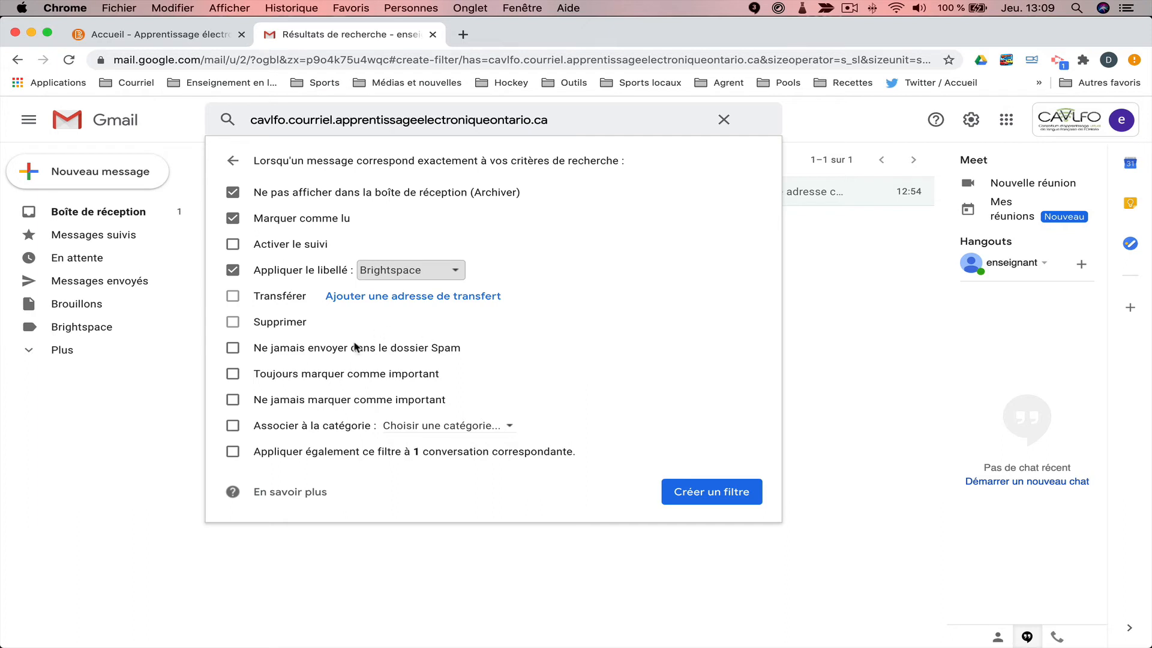
{"action": "left_click", "coordinate": [229, 459]}
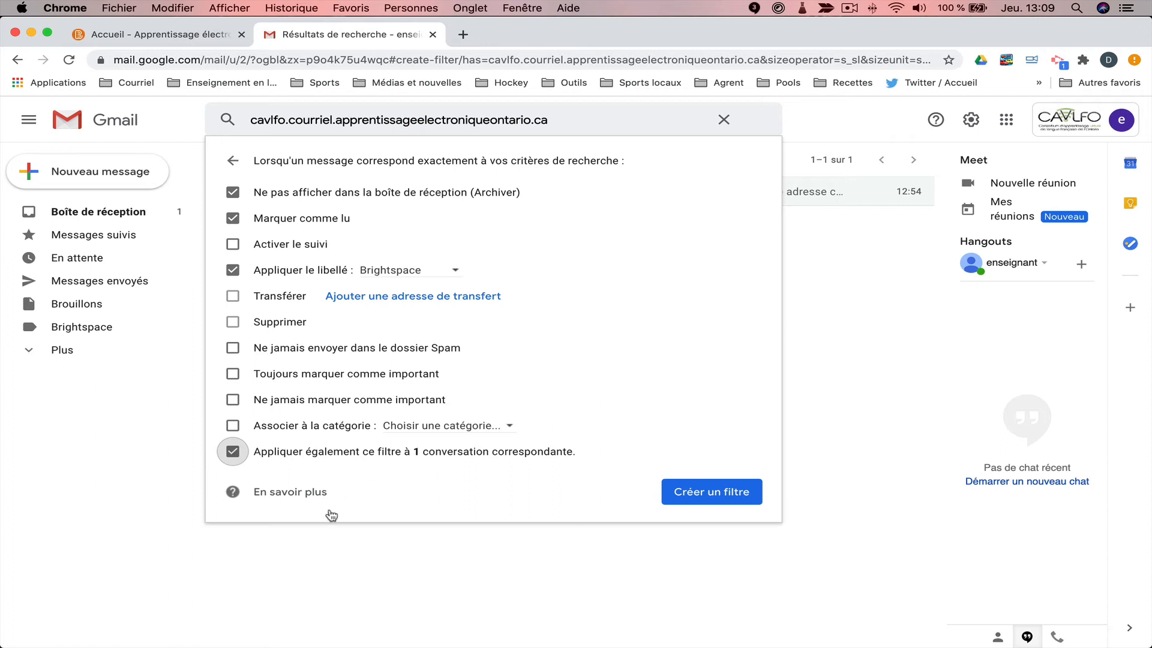
{"action": "left_click", "coordinate": [695, 492]}
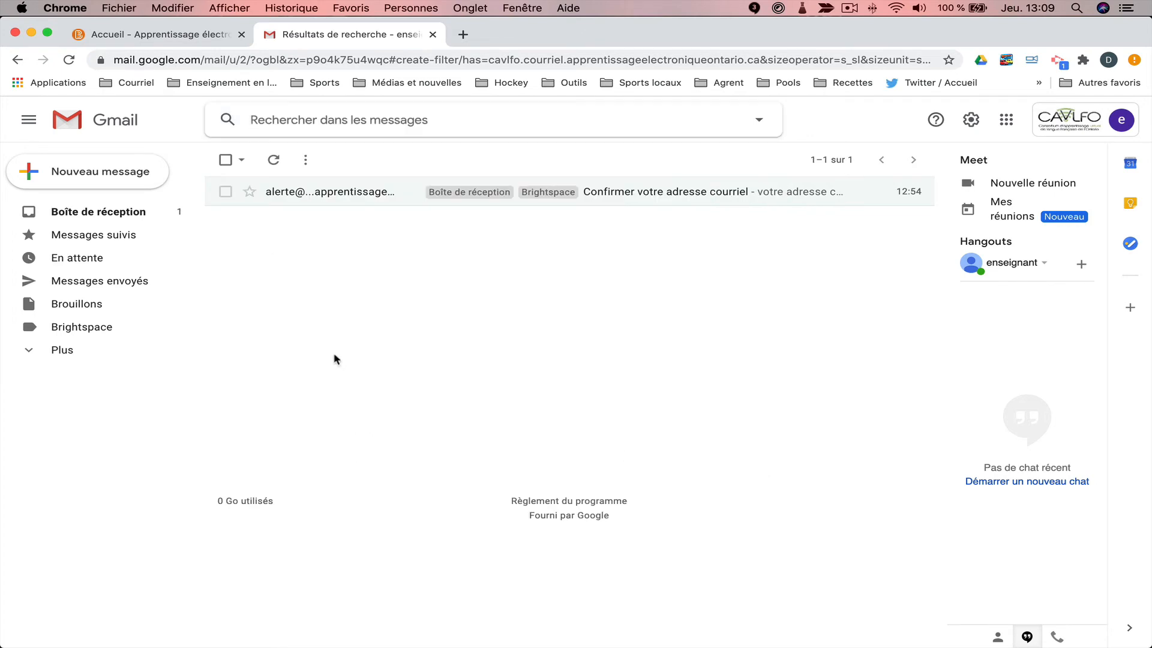
Leave the filter settings and return to the Gmail inbox, now showing three messages.
{"action": "left_click", "coordinate": [94, 213]}
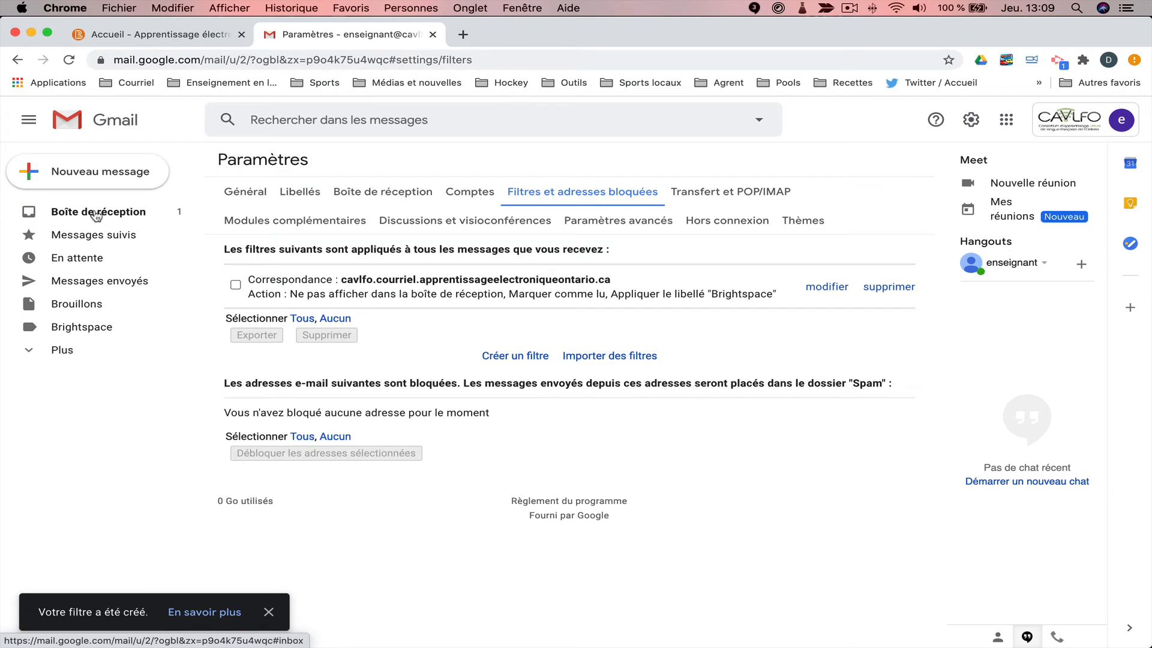
{"action": "left_click", "coordinate": [96, 215]}
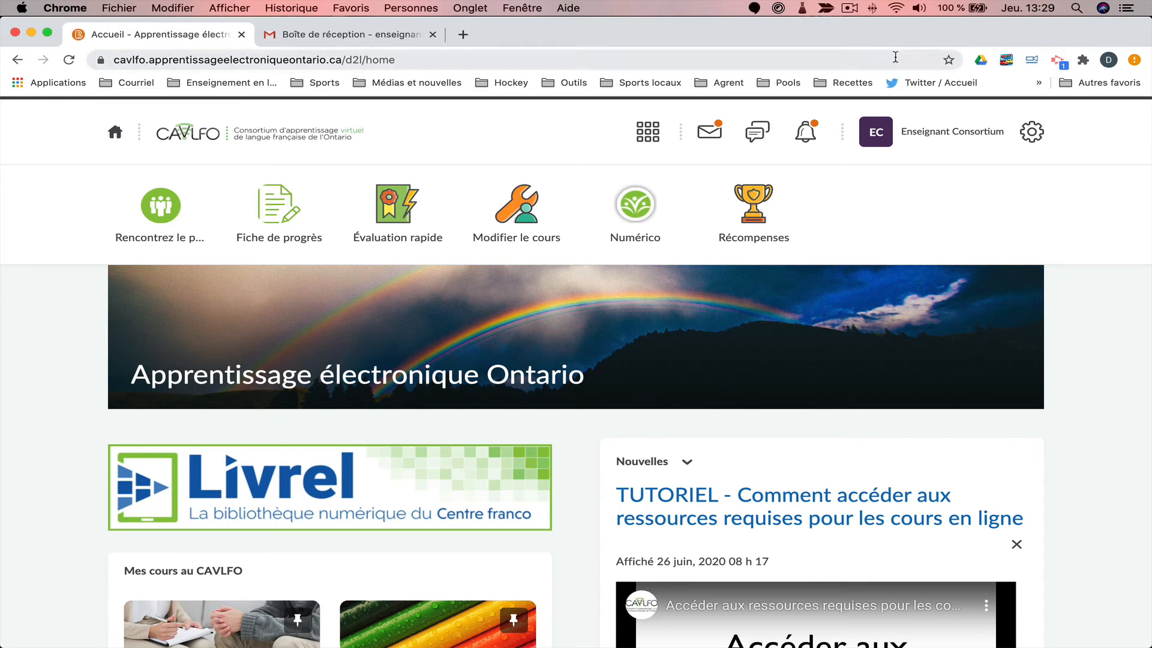
Preview the 'Bonjour Monsieur!' email in the CAVLFO course mailbox, close it, and go back to Gmail.
{"action": "left_click", "coordinate": [707, 133]}
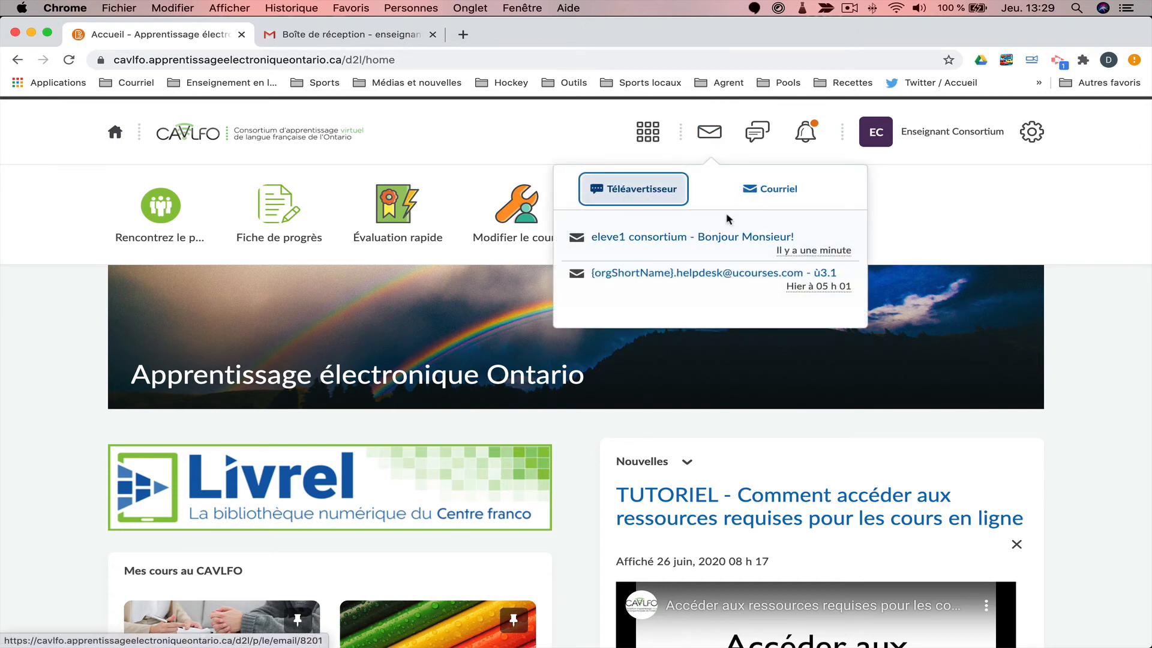
{"action": "left_click", "coordinate": [764, 191]}
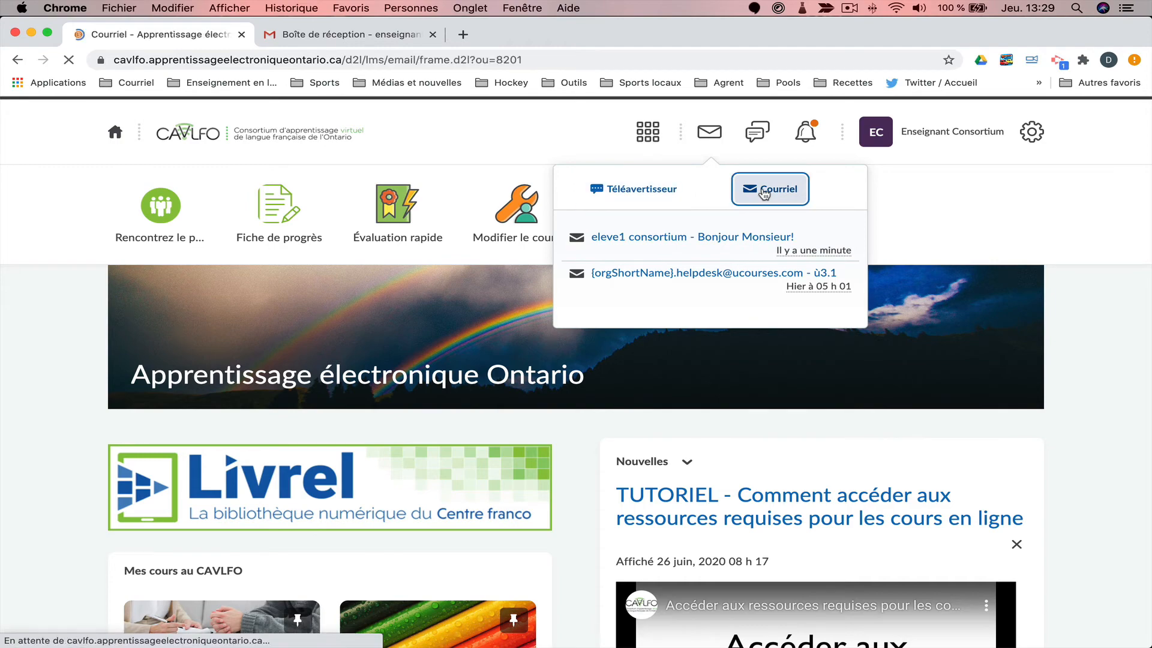
{"action": "scroll", "coordinate": [447, 385], "scroll_direction": "down", "scroll_amount": 5}
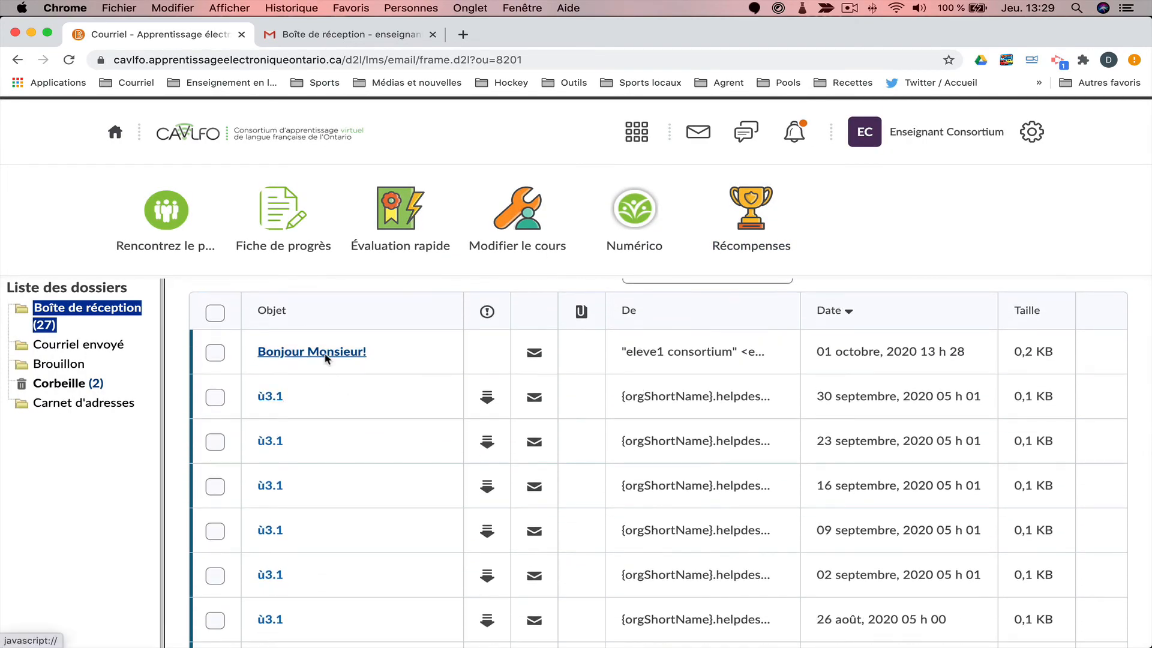
{"action": "left_click", "coordinate": [326, 355]}
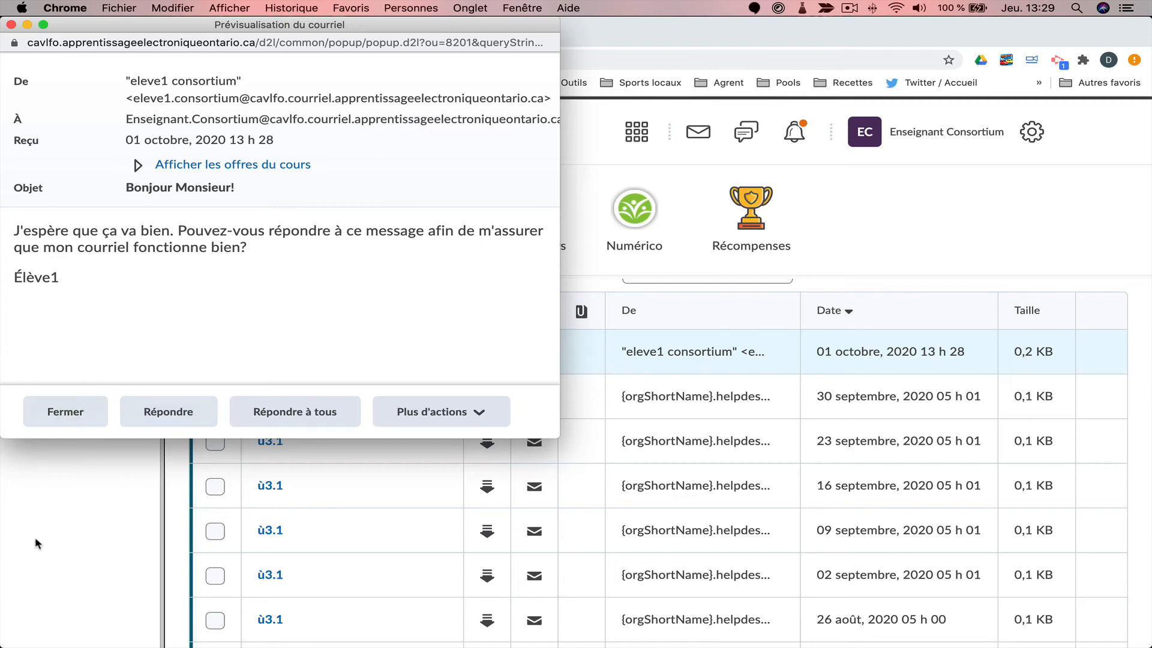
{"action": "left_click", "coordinate": [27, 24]}
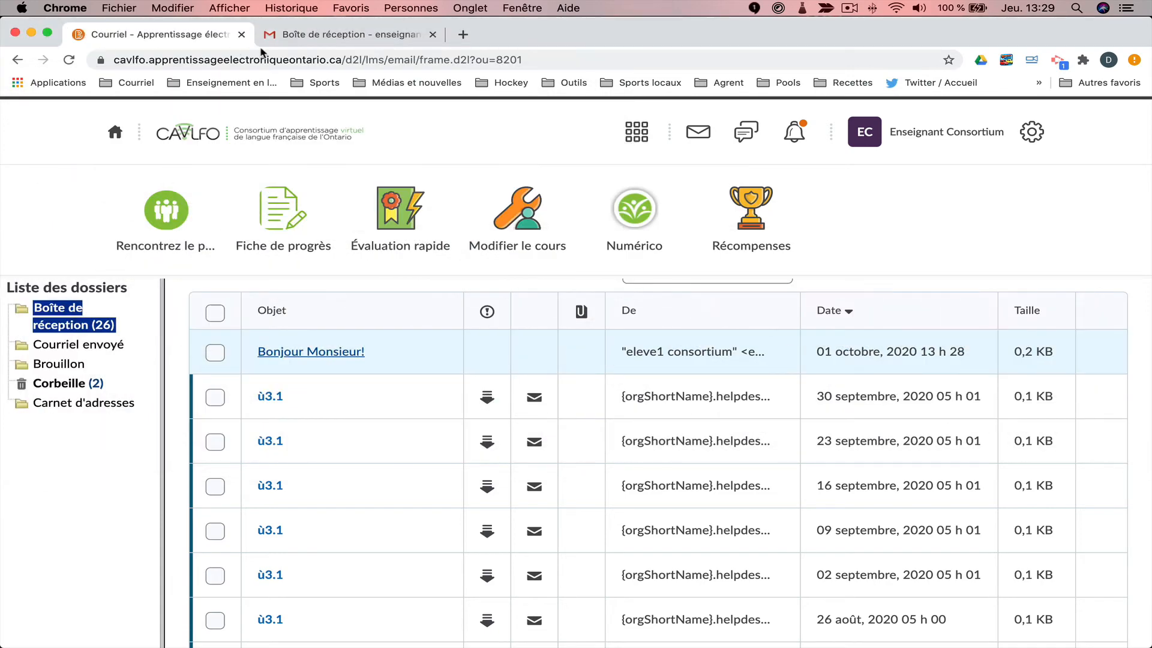
{"action": "left_click", "coordinate": [367, 36]}
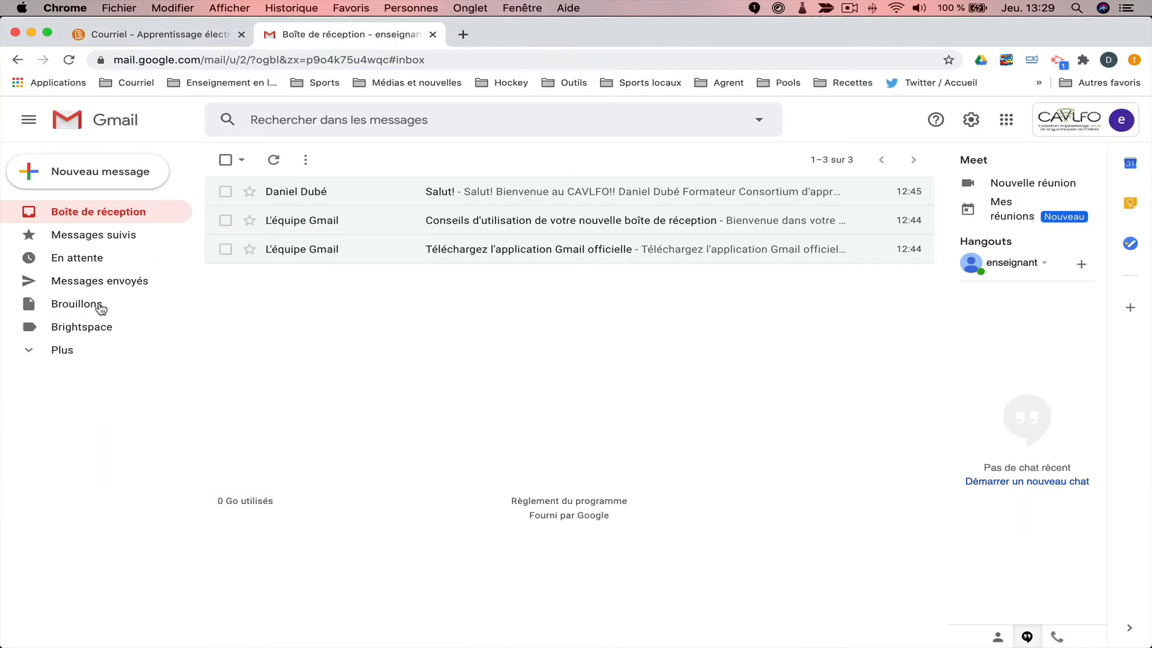
Verify 'Bonjour Monsieur!' appears under Gmail's Brightspace label but not the inbox, then return to CAVLFO.
{"action": "left_click", "coordinate": [91, 330]}
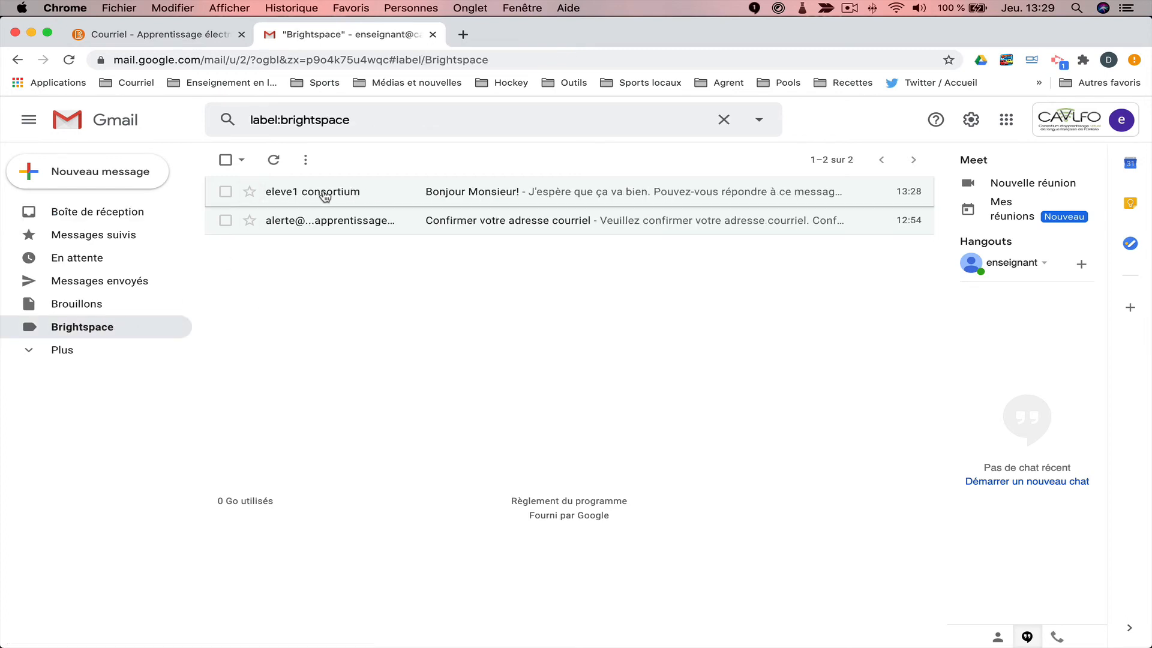
{"action": "left_click", "coordinate": [496, 193]}
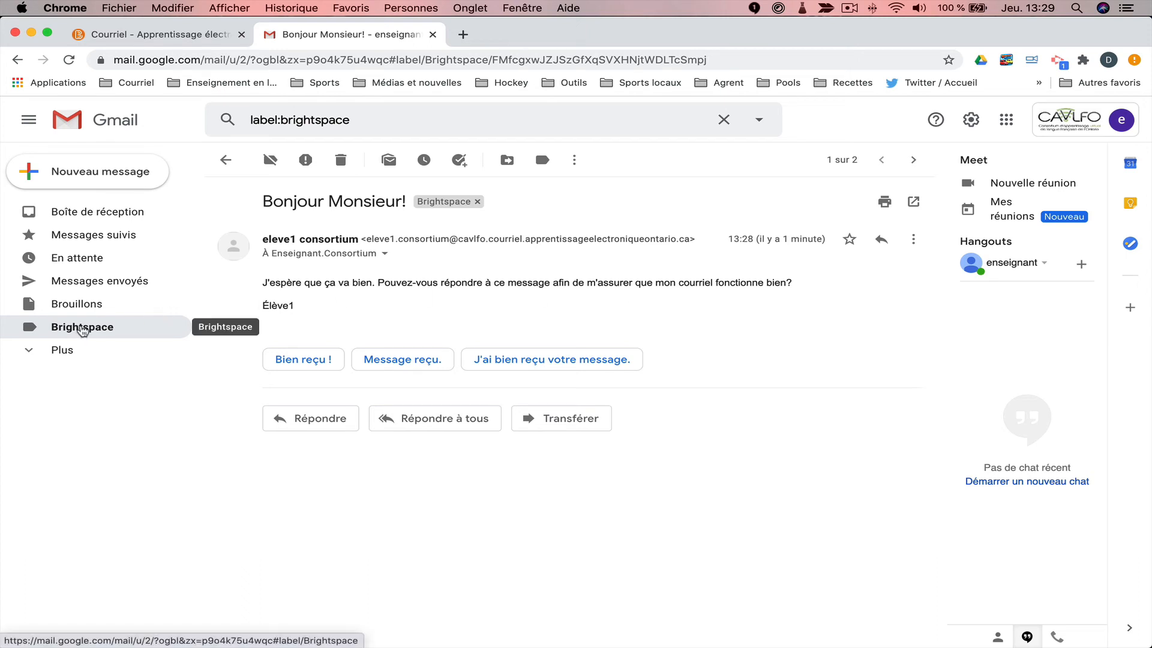
{"action": "left_click", "coordinate": [94, 213]}
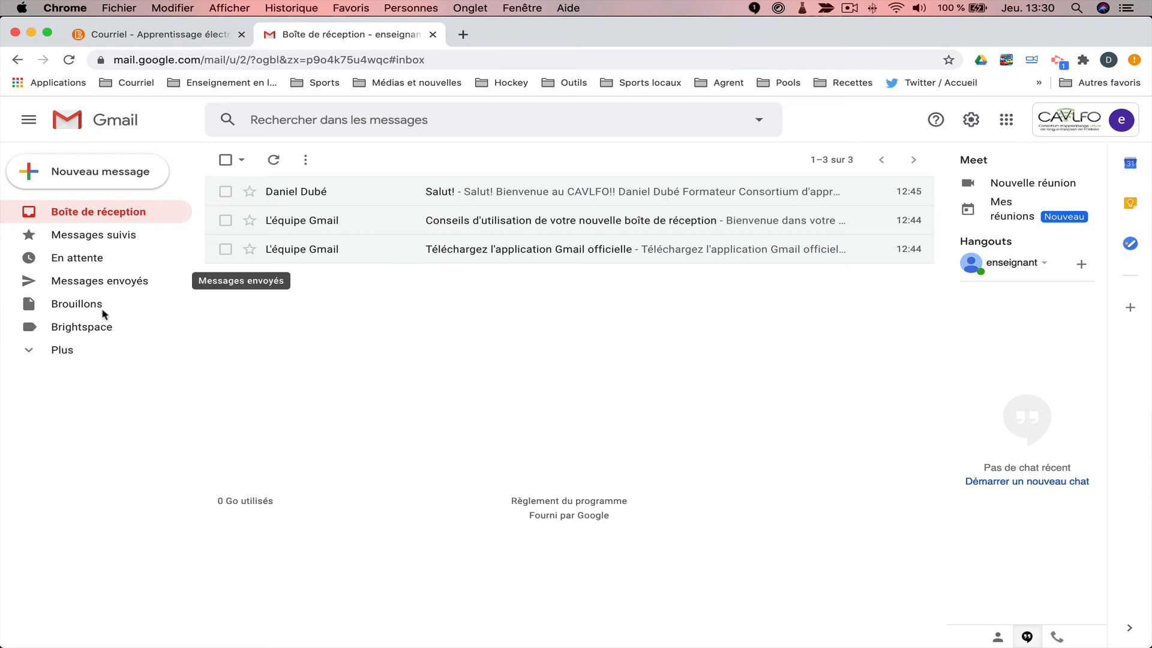
{"action": "left_click", "coordinate": [93, 329]}
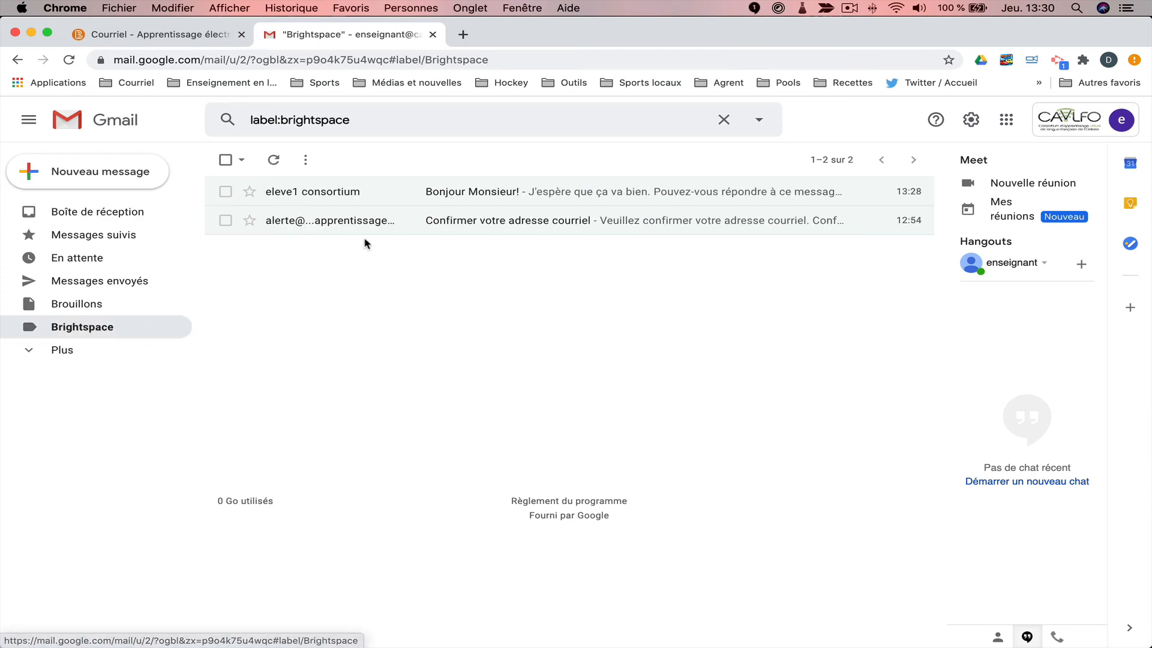
{"action": "mouse_move", "coordinate": [344, 194]}
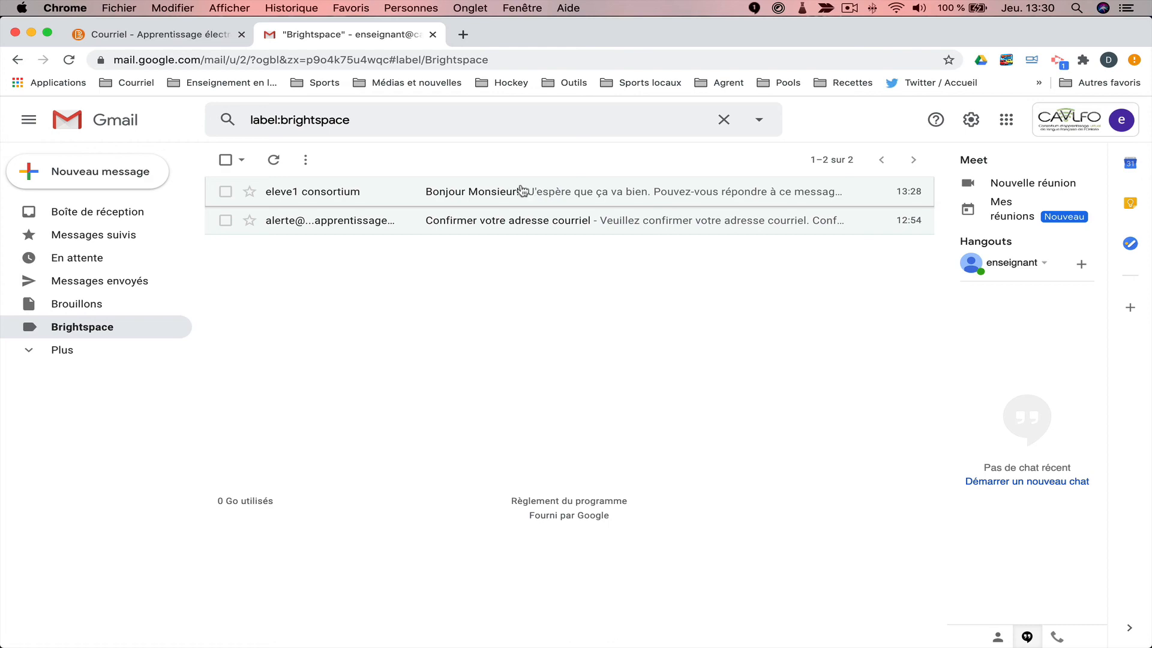
{"action": "left_click", "coordinate": [143, 36]}
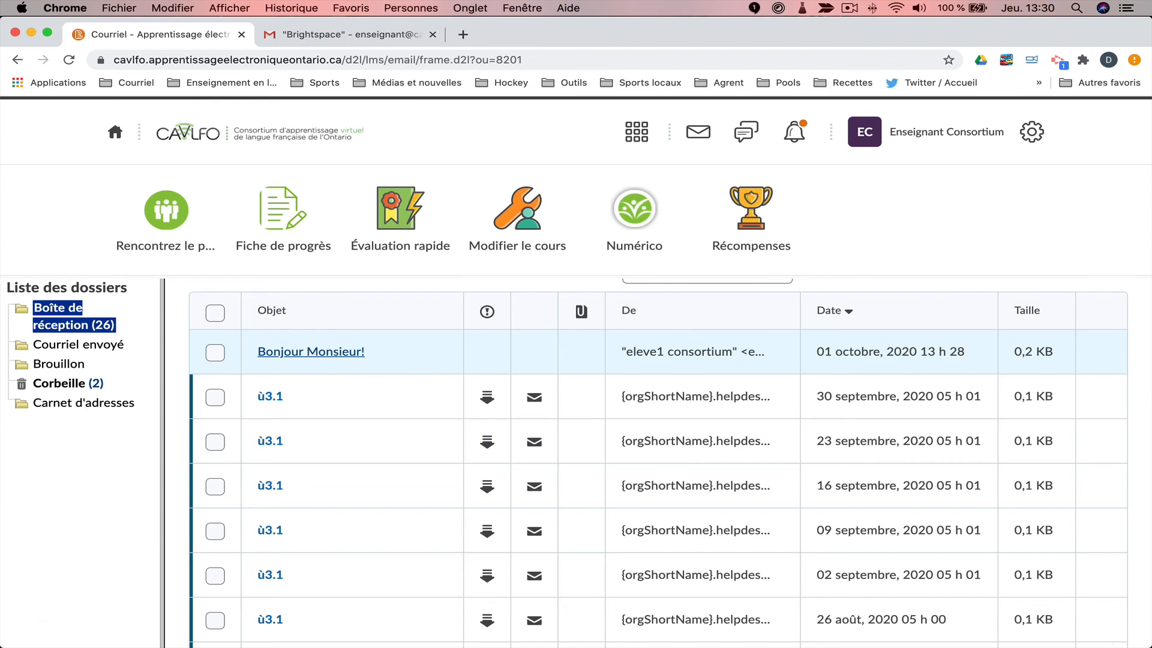
Reply to 'Bonjour Monsieur!' with 'Salut! Oui ça fonctionne bien!', send it, and close the preview.
{"action": "mouse_move", "coordinate": [1102, 646]}
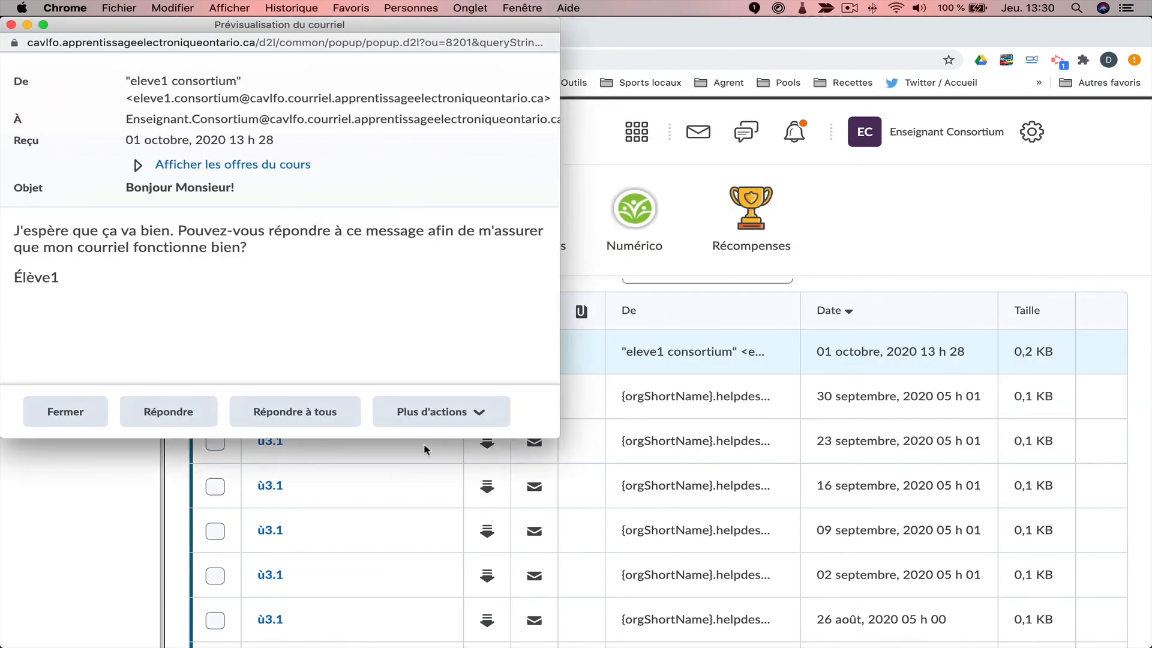
{"action": "left_click", "coordinate": [200, 423]}
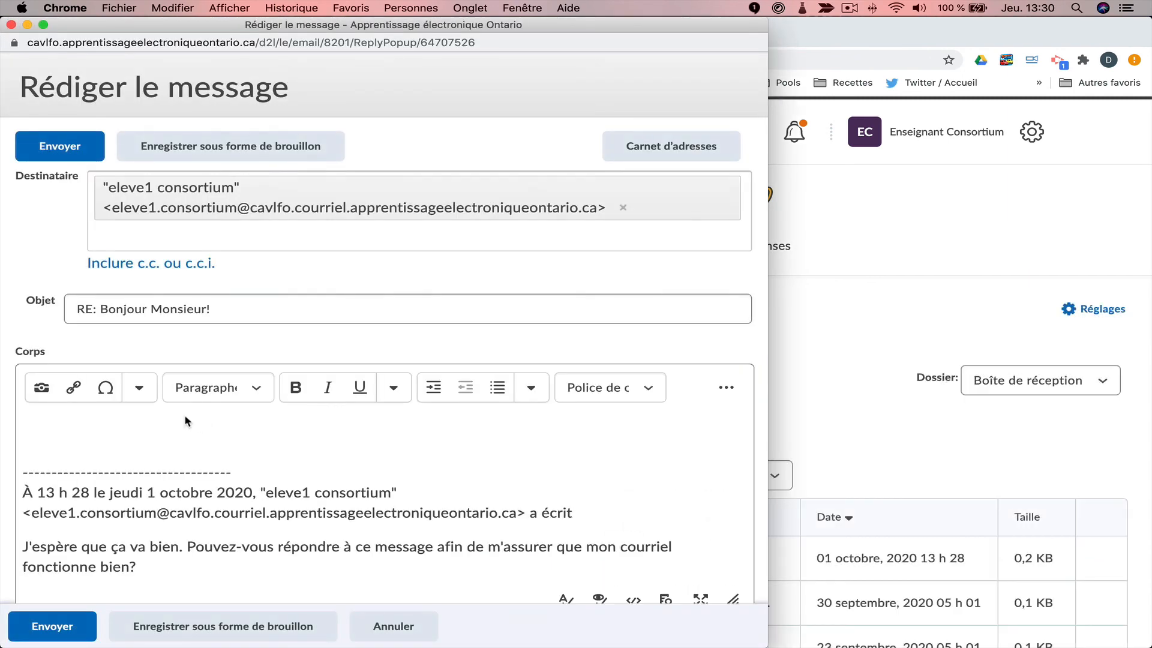
{"action": "left_click", "coordinate": [184, 417]}
{"action": "type", "text": "Salut! Ou"}
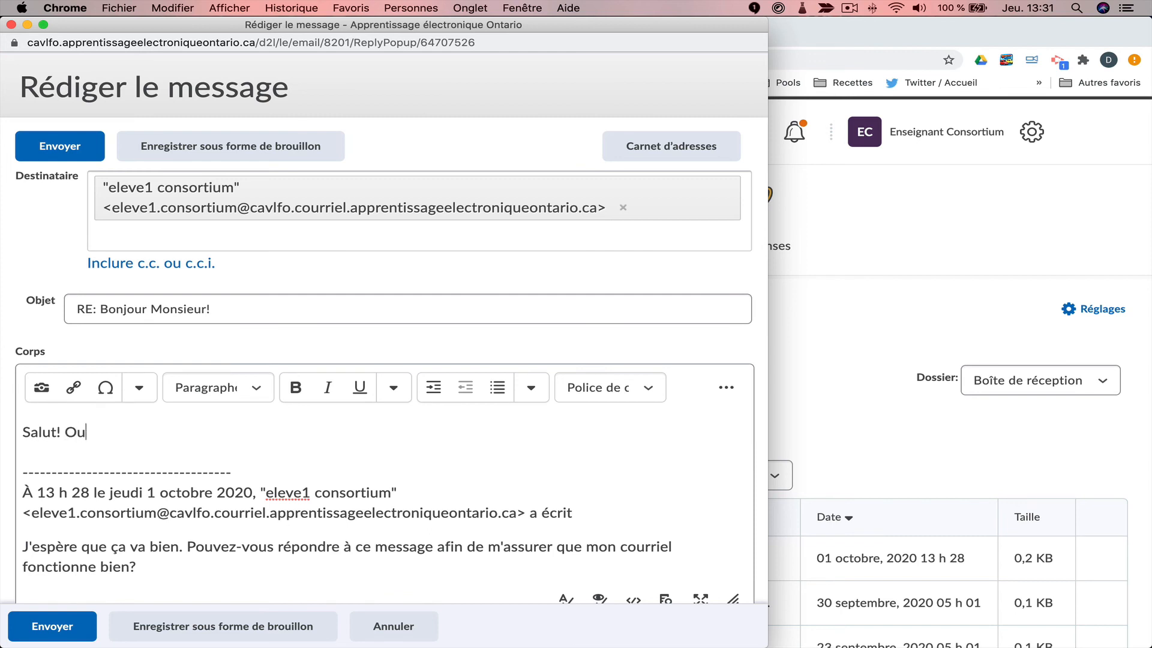
{"action": "type", "text": "i ça fonctionne bien!"}
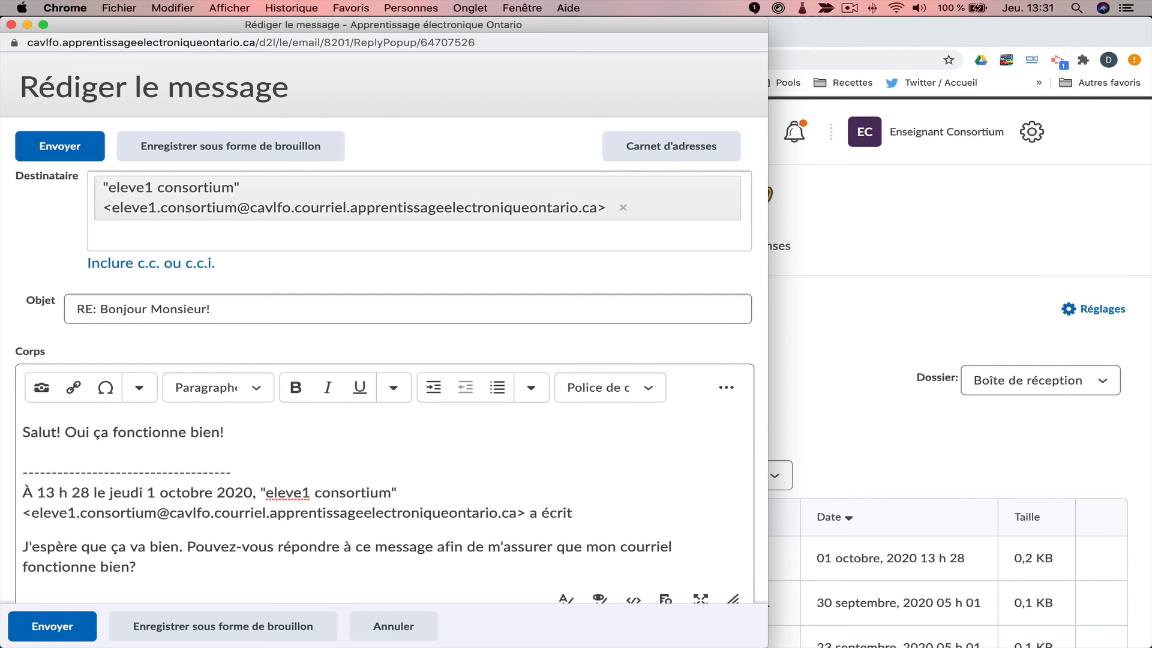
{"action": "key", "text": "Return"}
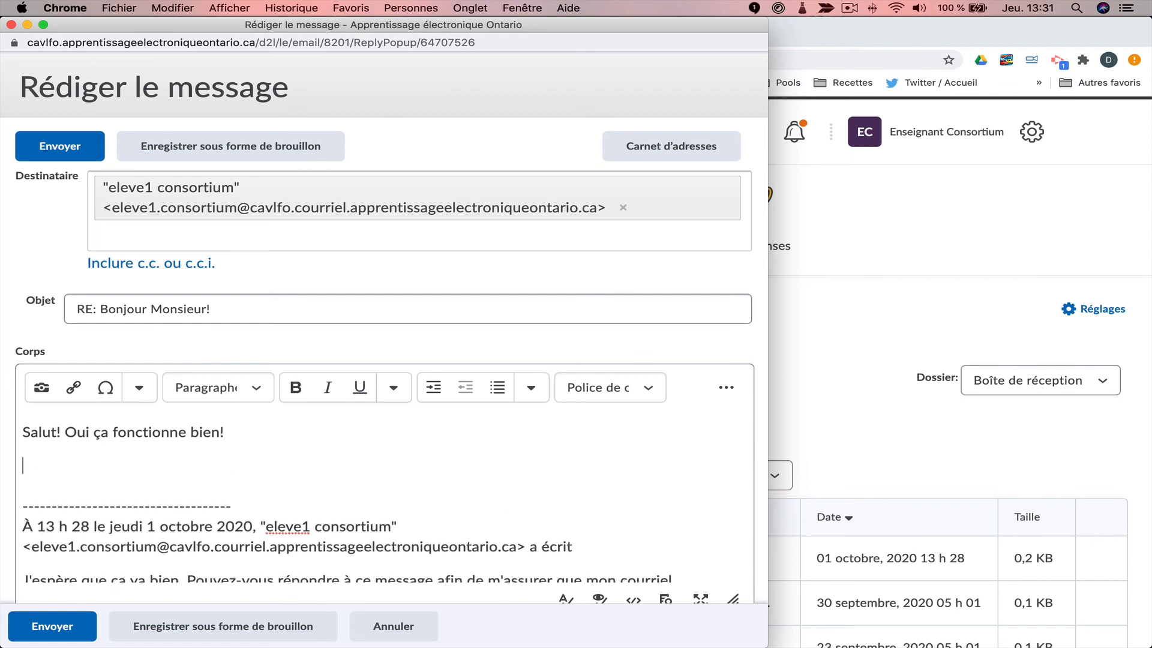
{"action": "left_click", "coordinate": [51, 624]}
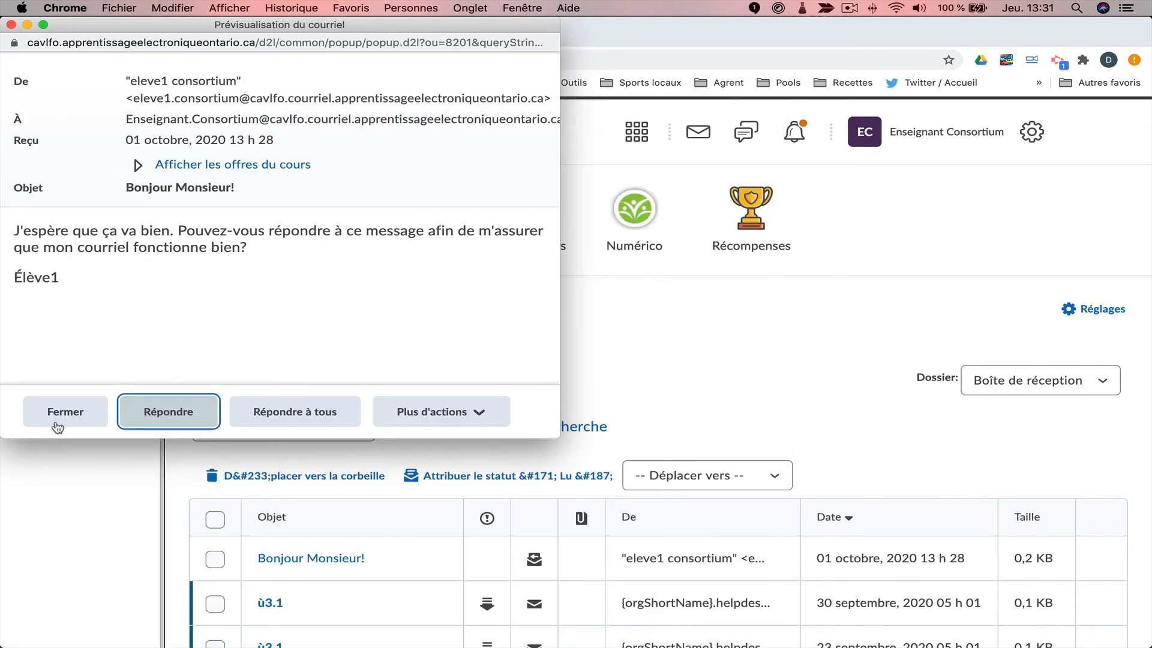
{"action": "left_click", "coordinate": [60, 411]}
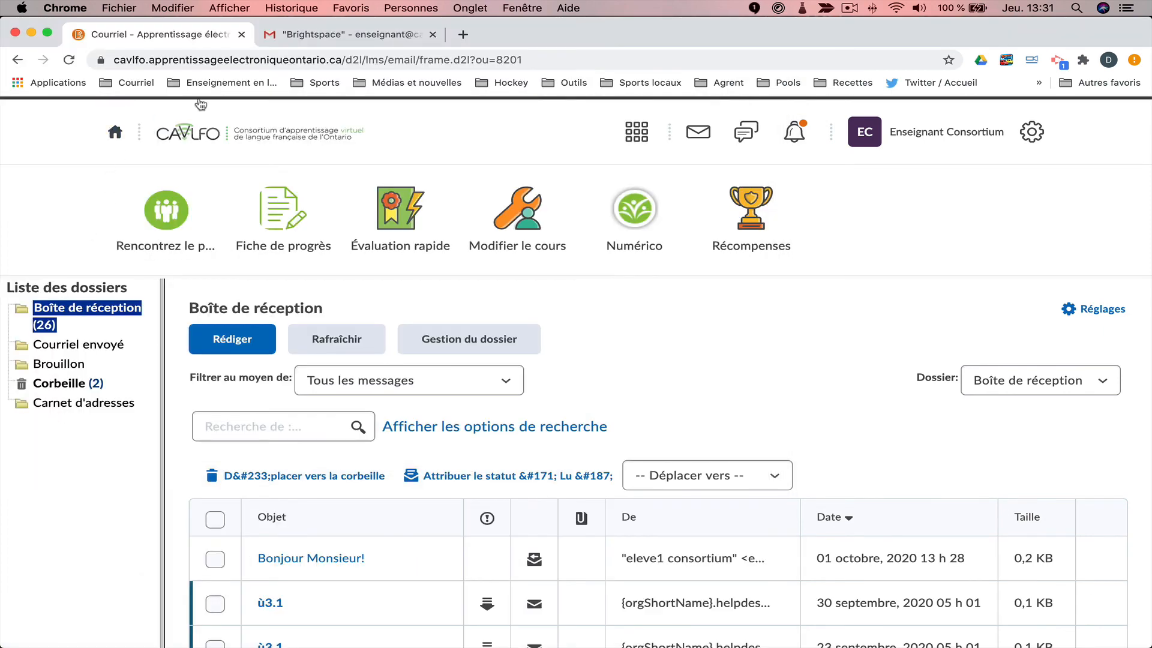
Open the 'Bonjour Monsieur!' thread in Gmail's Brightspace label to see the reply.
{"action": "left_click", "coordinate": [270, 36]}
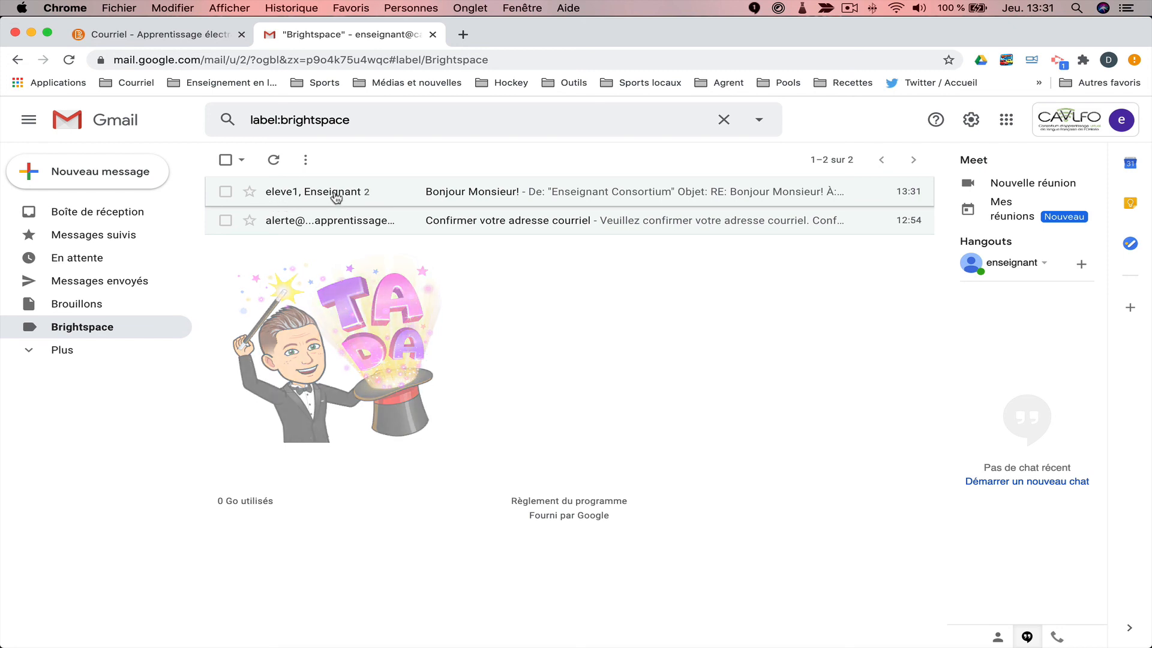
{"action": "left_click", "coordinate": [332, 197]}
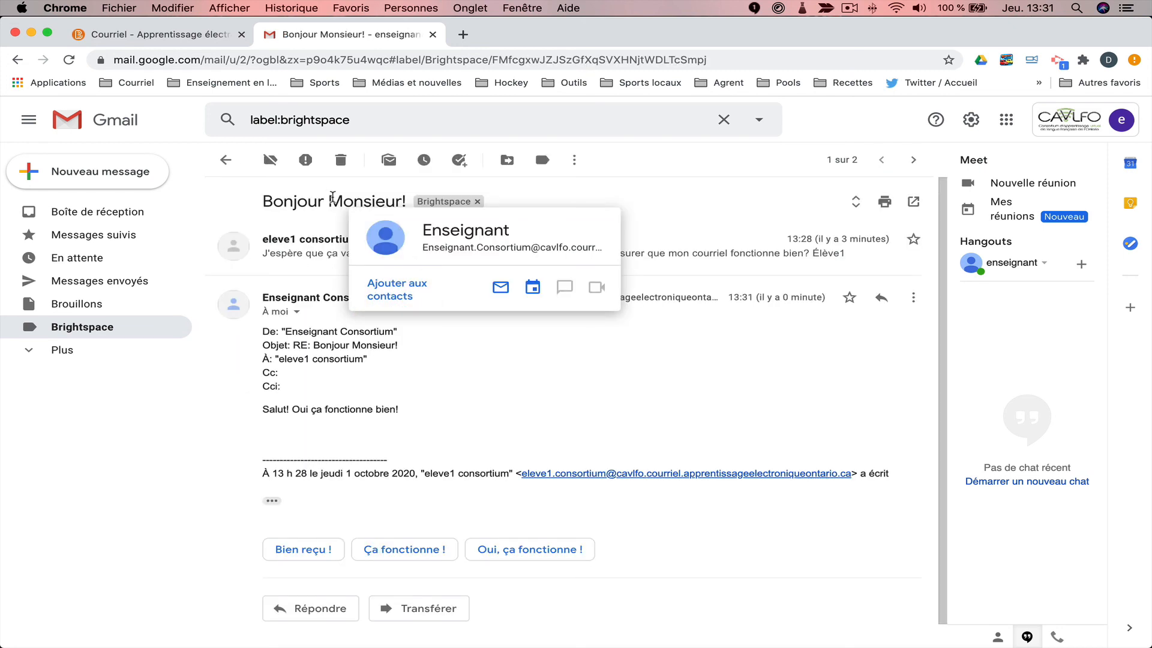